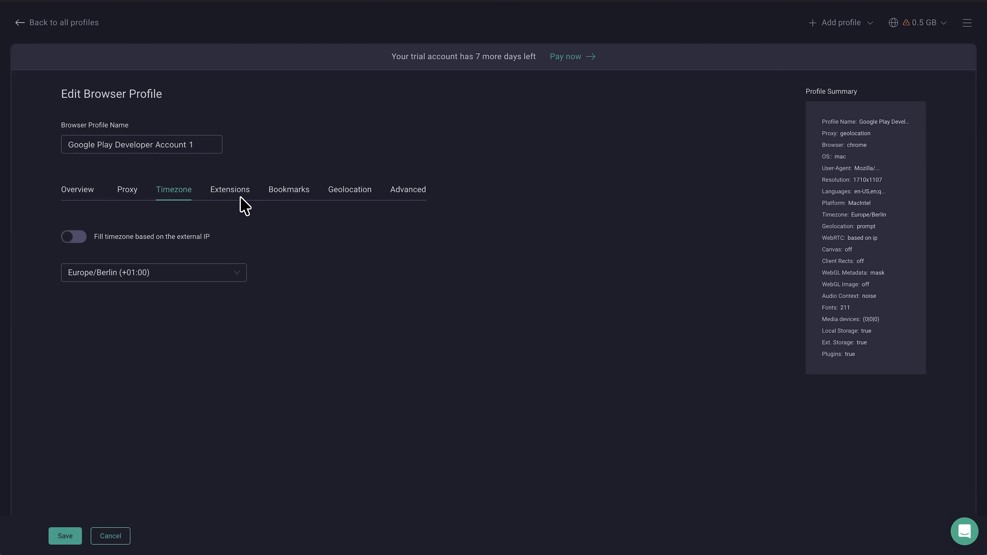
{"action": "left_click", "coordinate": [239, 198]}
{"action": "left_click", "coordinate": [138, 229]}
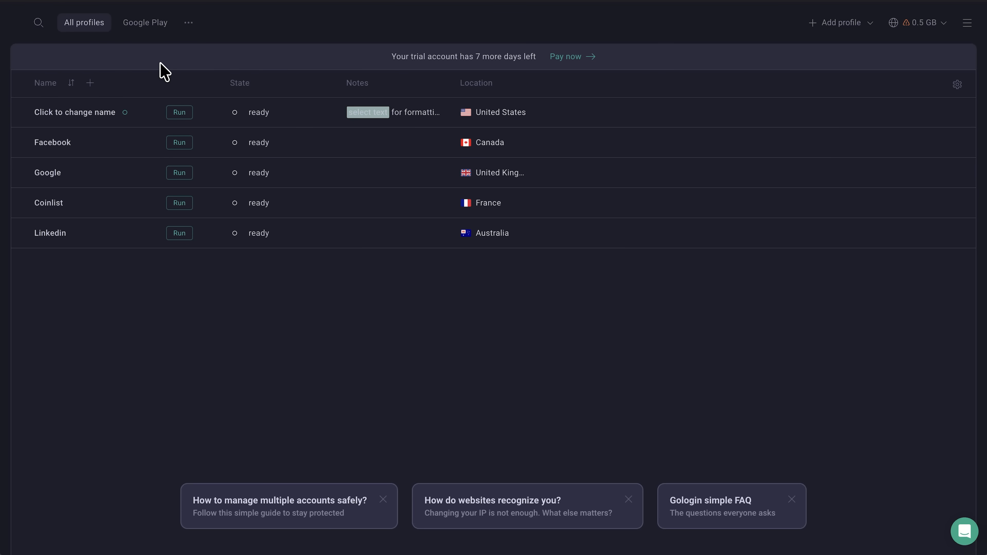
Step: Add a new browser profile to the Google Play folder and name it "Google Play Developer Account 1"
{"action": "left_click", "coordinate": [153, 30]}
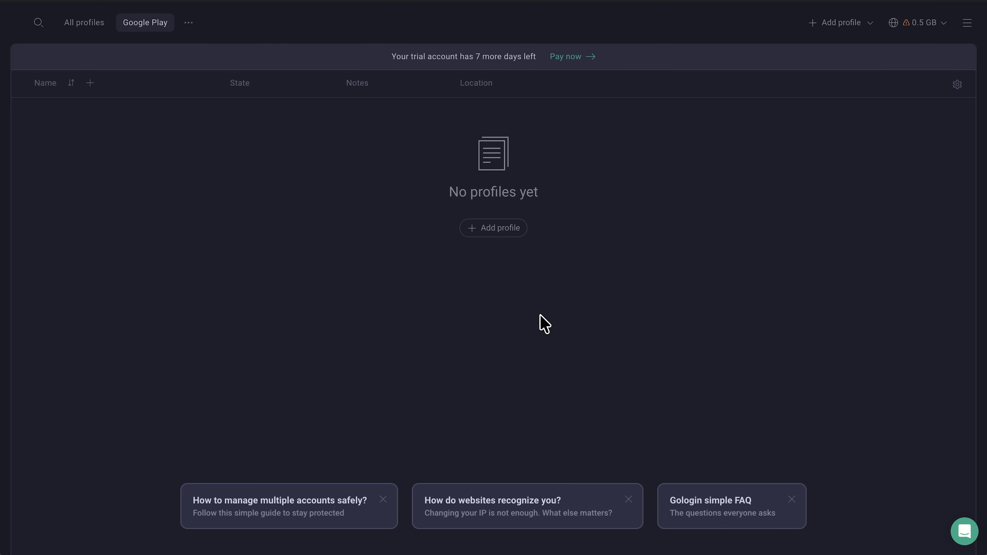
{"action": "left_click", "coordinate": [497, 234]}
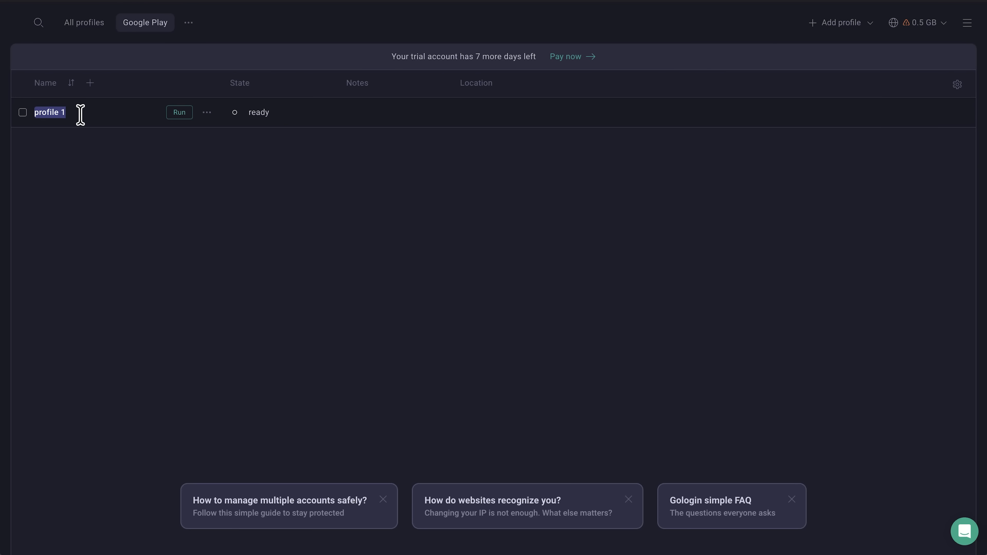
{"action": "type", "text": "Google Play Developer Account 1"}
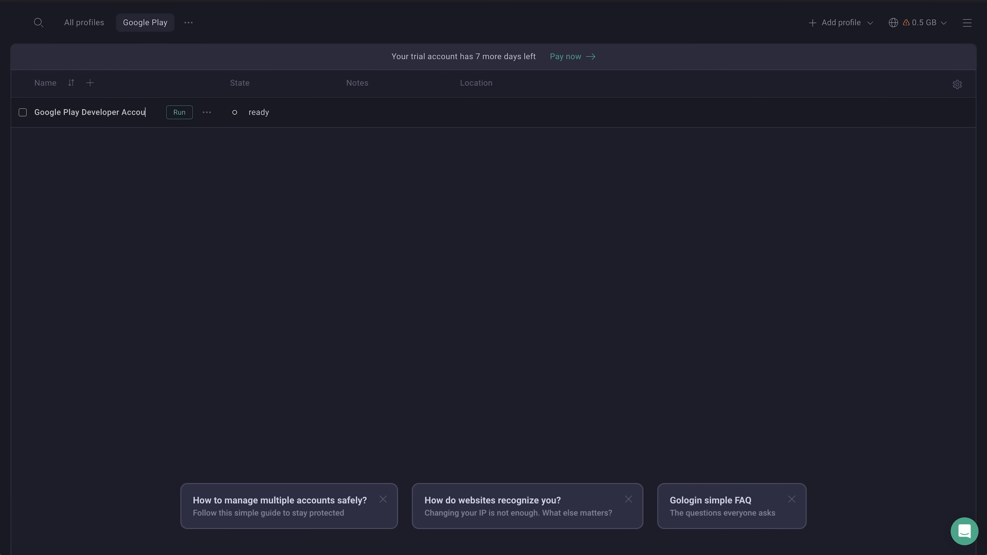
{"action": "key", "text": "Return"}
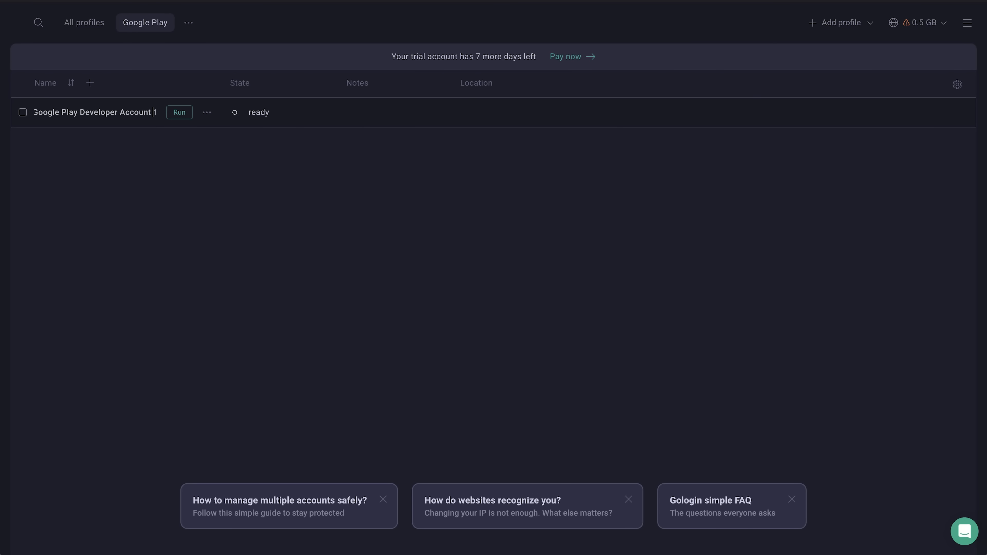
{"action": "left_click", "coordinate": [90, 159]}
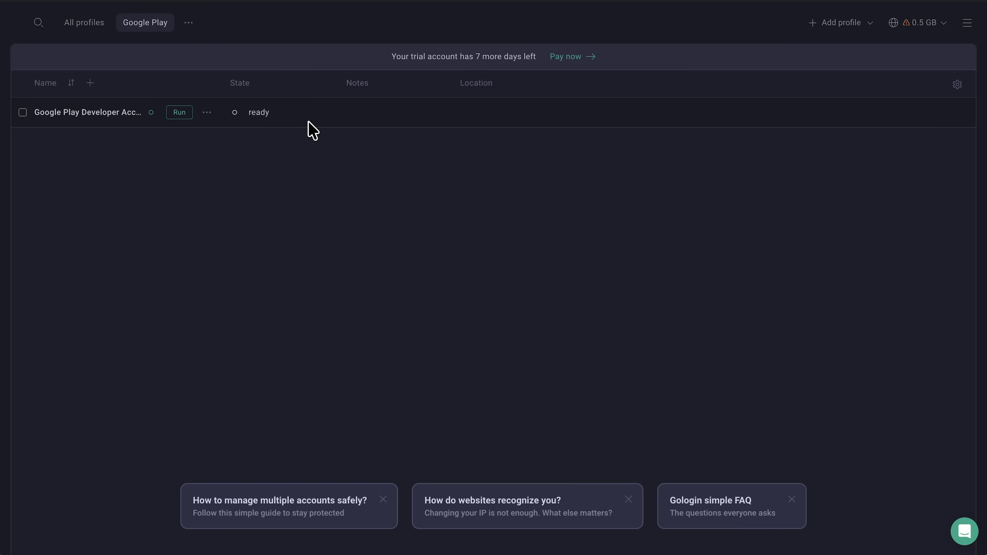
Step: In the new profile's settings, assign a residential Gologin proxy with country Germany and check the proxy
{"action": "left_click", "coordinate": [206, 113]}
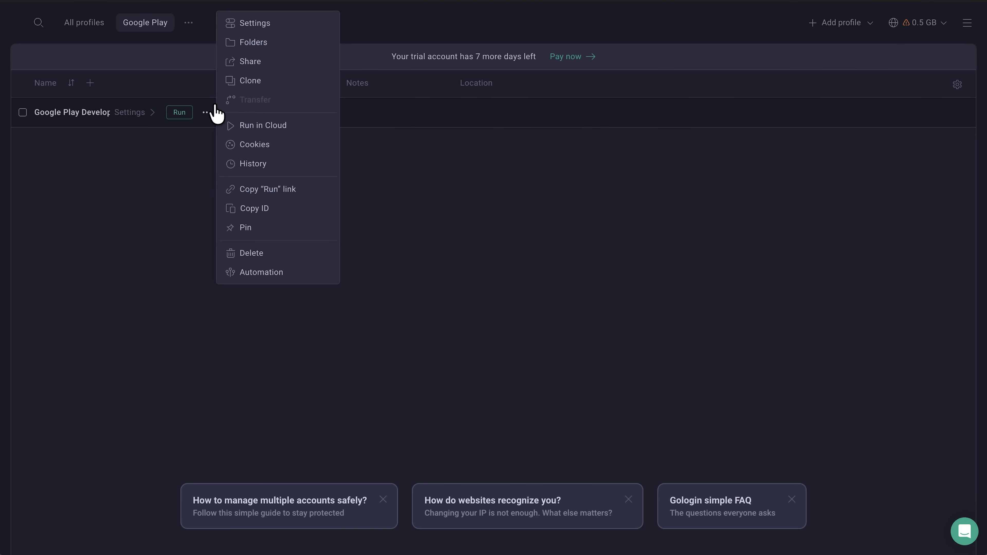
{"action": "left_click", "coordinate": [254, 24]}
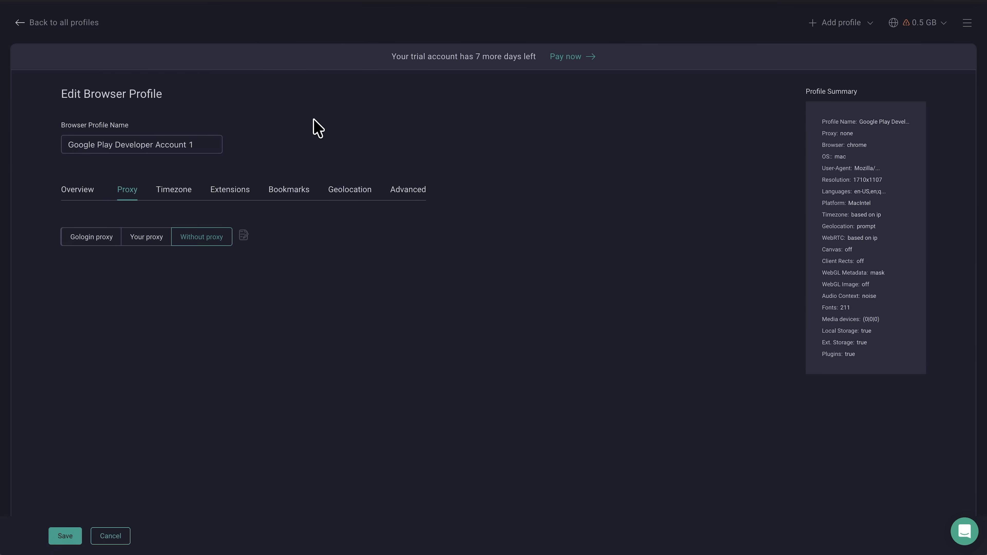
{"action": "left_click", "coordinate": [105, 241]}
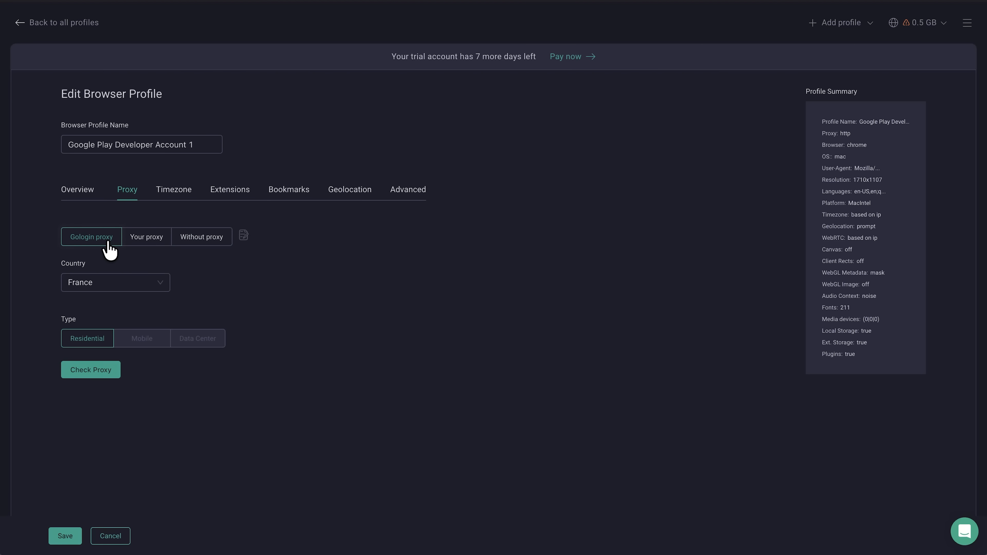
{"action": "left_click", "coordinate": [119, 283]}
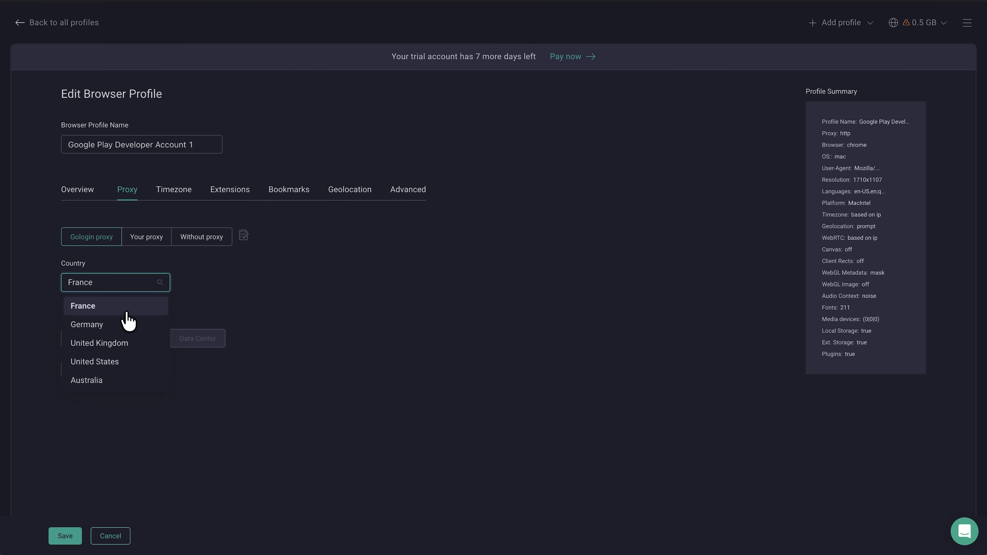
{"action": "left_click", "coordinate": [133, 325]}
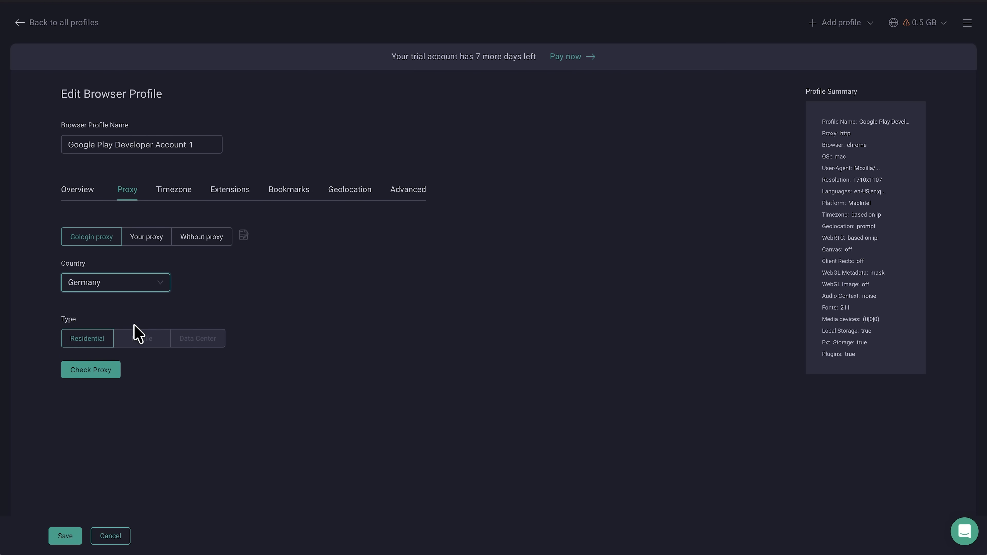
{"action": "left_click", "coordinate": [117, 372]}
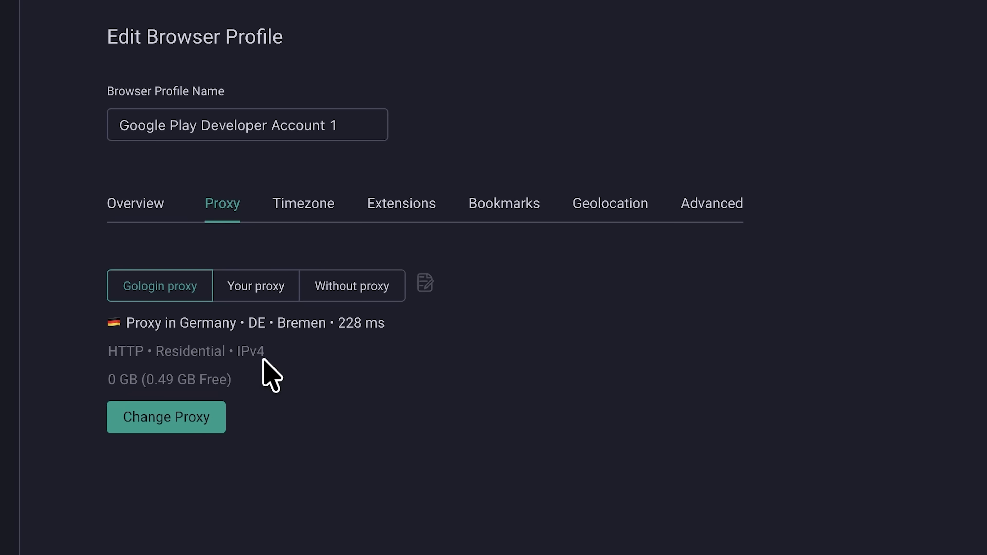
Step: Turn off filling the timezone from the external IP and set the timezone to Europe/Berlin (+01:00)
{"action": "left_click", "coordinate": [306, 210]}
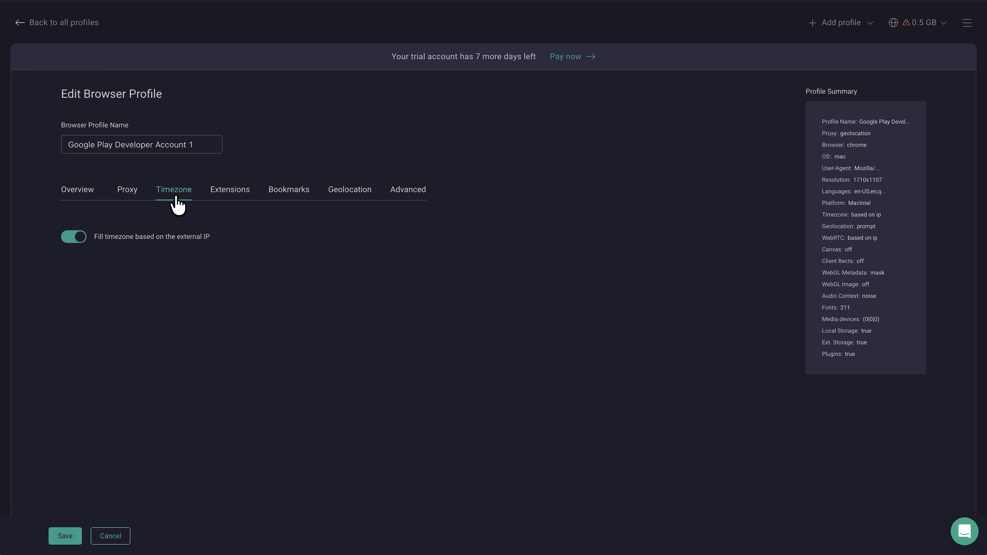
{"action": "left_click", "coordinate": [79, 241]}
{"action": "left_click", "coordinate": [125, 272]}
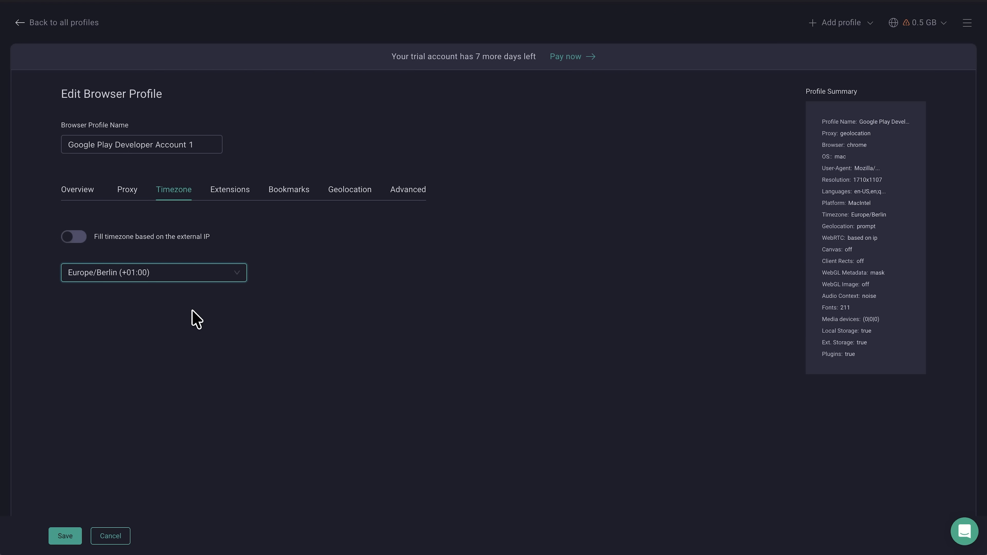
{"action": "left_click", "coordinate": [192, 310]}
Step: Browse the catalogue of installable extensions for the profile, and close it without installing any
{"action": "left_click", "coordinate": [234, 195]}
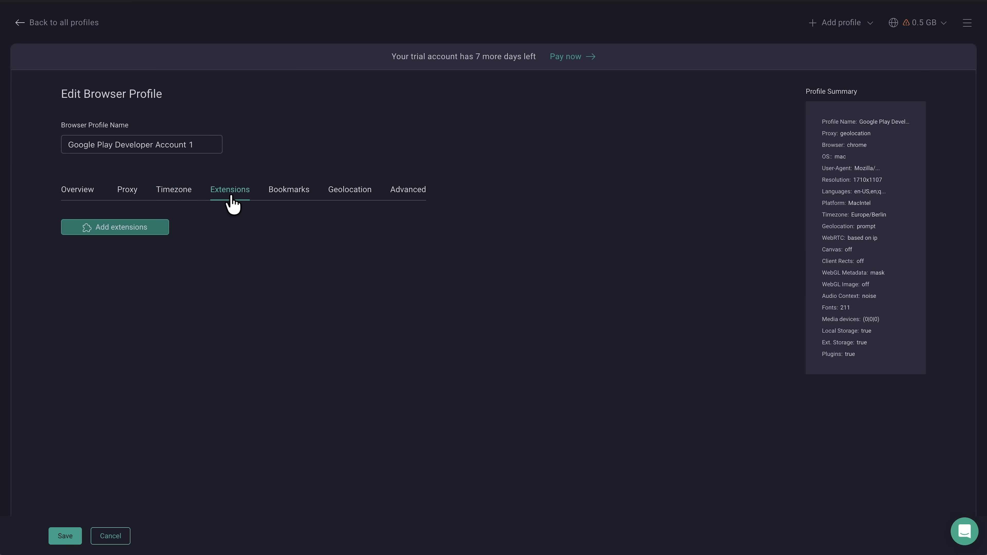
{"action": "left_click", "coordinate": [131, 229]}
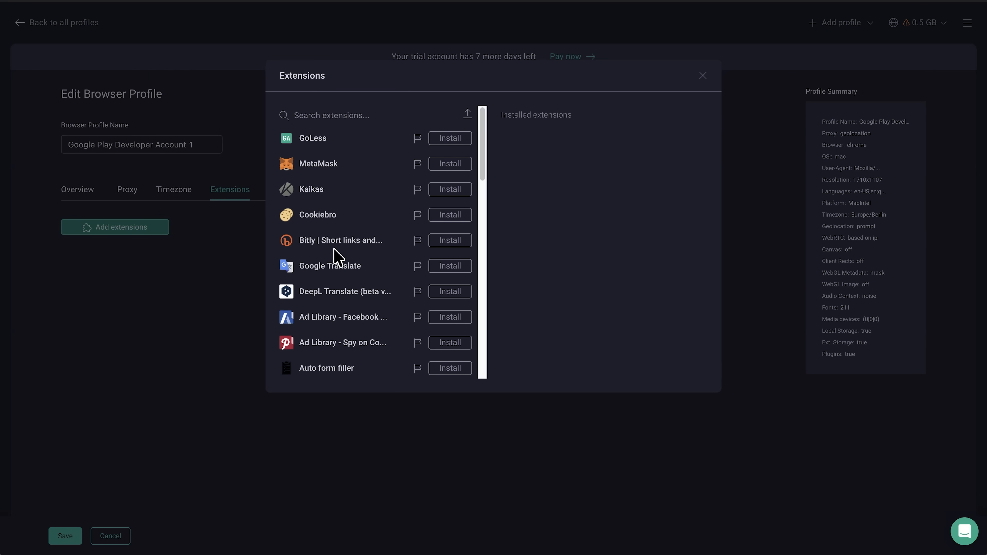
{"action": "scroll", "coordinate": [391, 221], "scroll_direction": "down", "scroll_amount": 1}
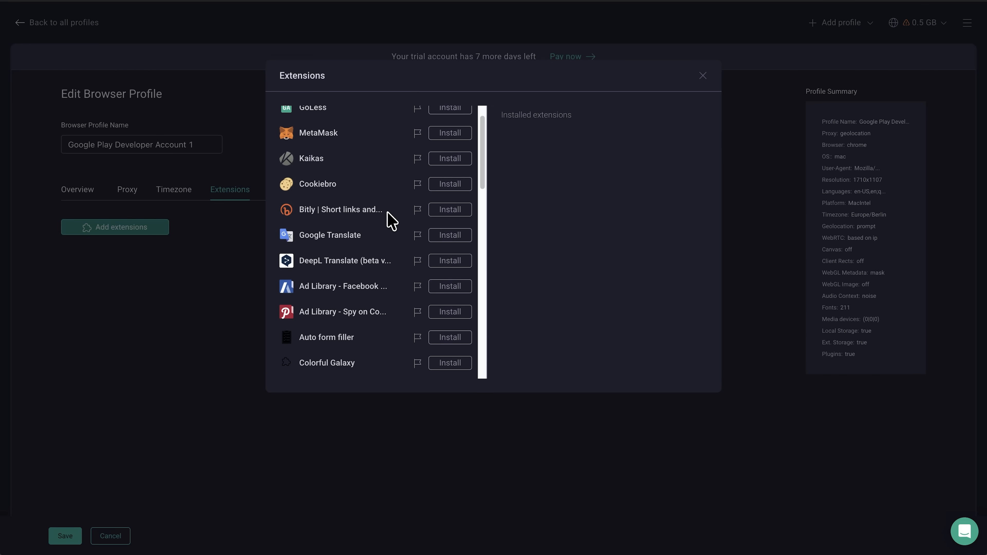
{"action": "scroll", "coordinate": [388, 221], "scroll_direction": "down", "scroll_amount": 4}
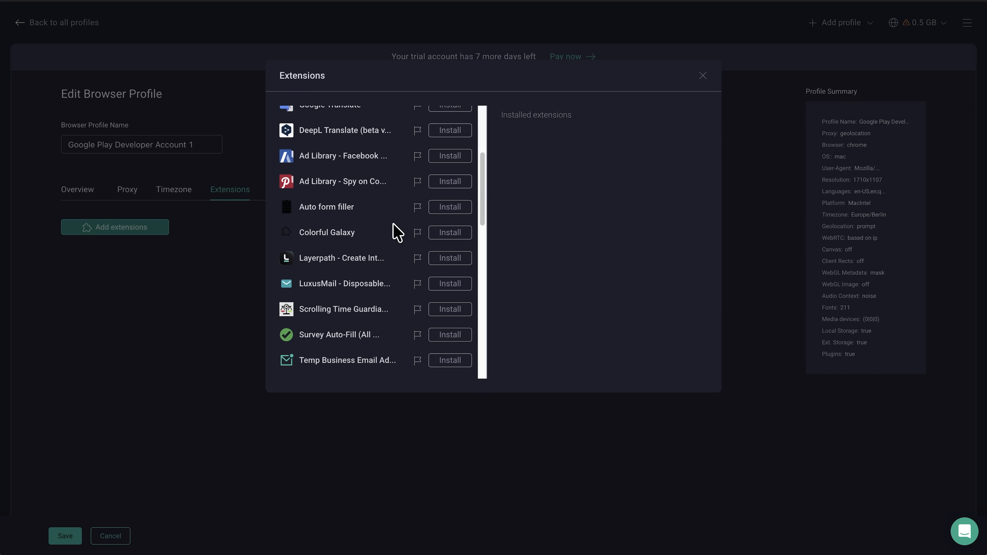
{"action": "scroll", "coordinate": [393, 224], "scroll_direction": "down", "scroll_amount": 3}
{"action": "scroll", "coordinate": [393, 224], "scroll_direction": "down", "scroll_amount": 6}
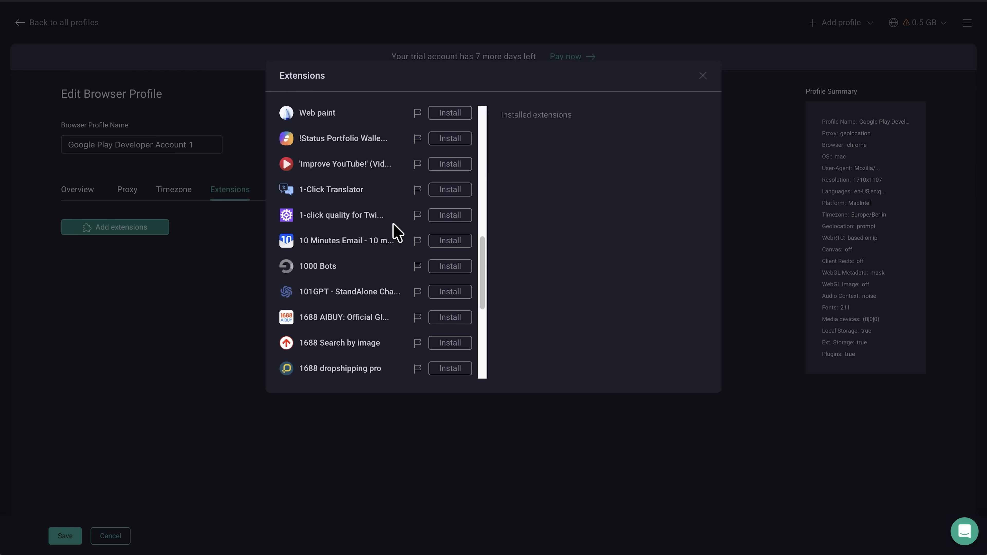
{"action": "scroll", "coordinate": [393, 224], "scroll_direction": "down", "scroll_amount": 3}
{"action": "scroll", "coordinate": [393, 224], "scroll_direction": "down", "scroll_amount": 1}
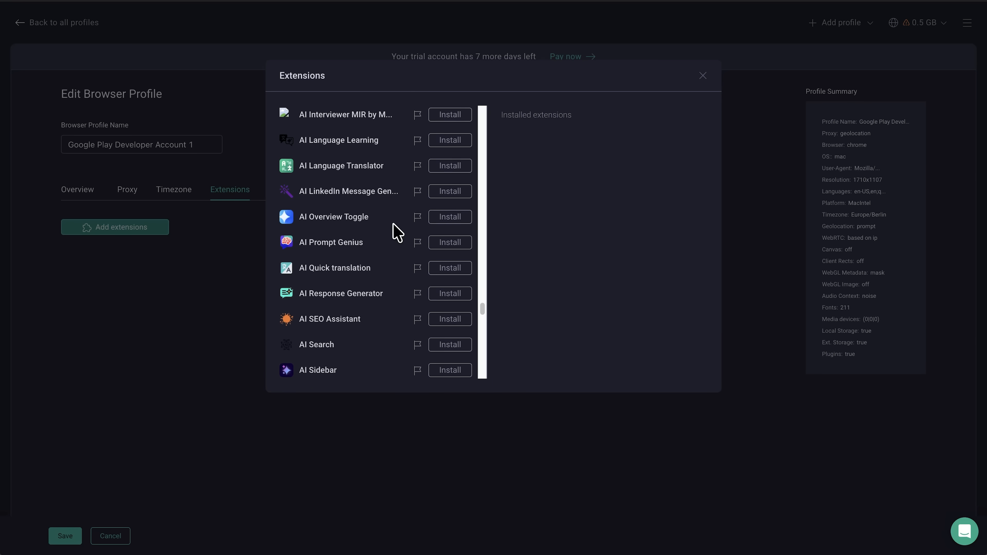
{"action": "scroll", "coordinate": [395, 232], "scroll_direction": "down", "scroll_amount": 5}
{"action": "scroll", "coordinate": [395, 233], "scroll_direction": "down", "scroll_amount": 10}
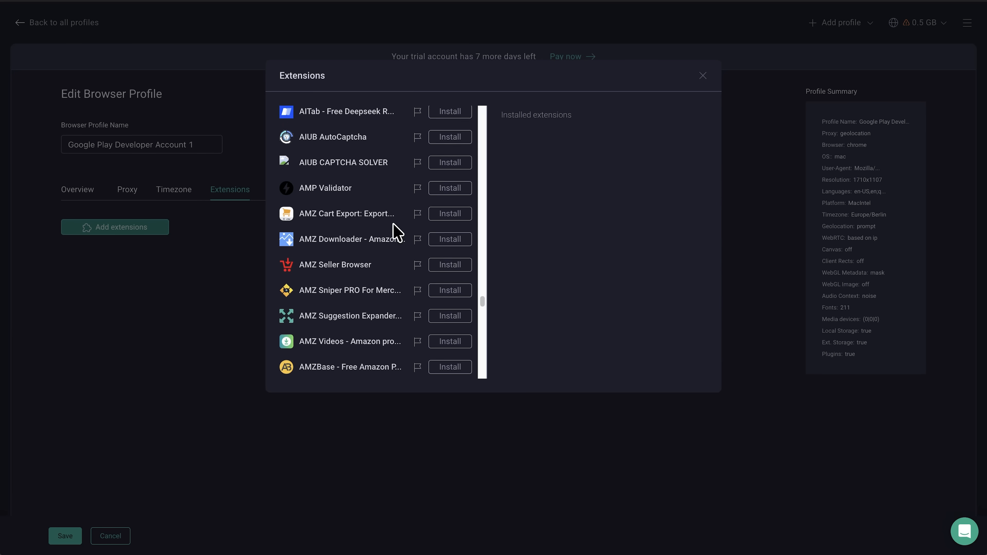
{"action": "scroll", "coordinate": [396, 233], "scroll_direction": "down", "scroll_amount": 10}
{"action": "scroll", "coordinate": [396, 233], "scroll_direction": "down", "scroll_amount": 5}
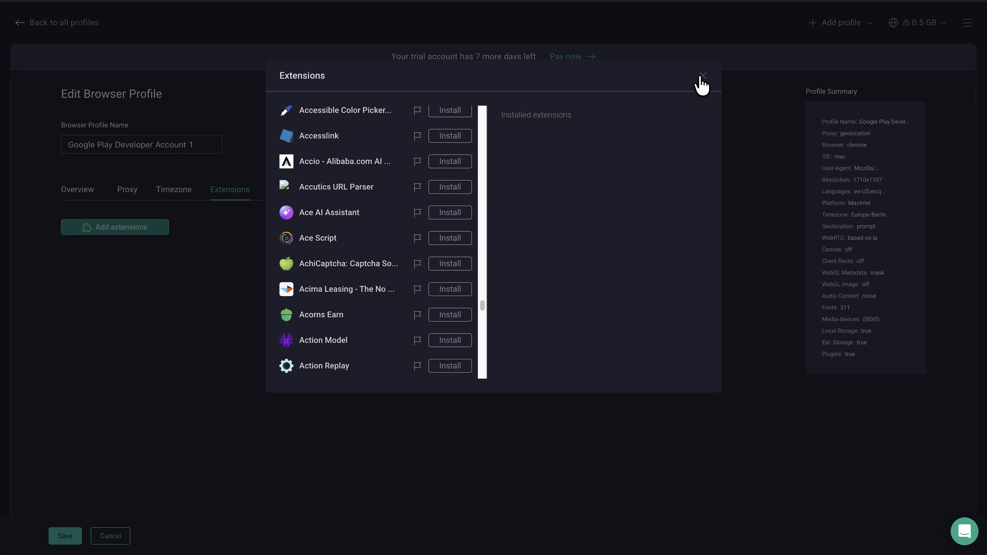
{"action": "left_click", "coordinate": [702, 80]}
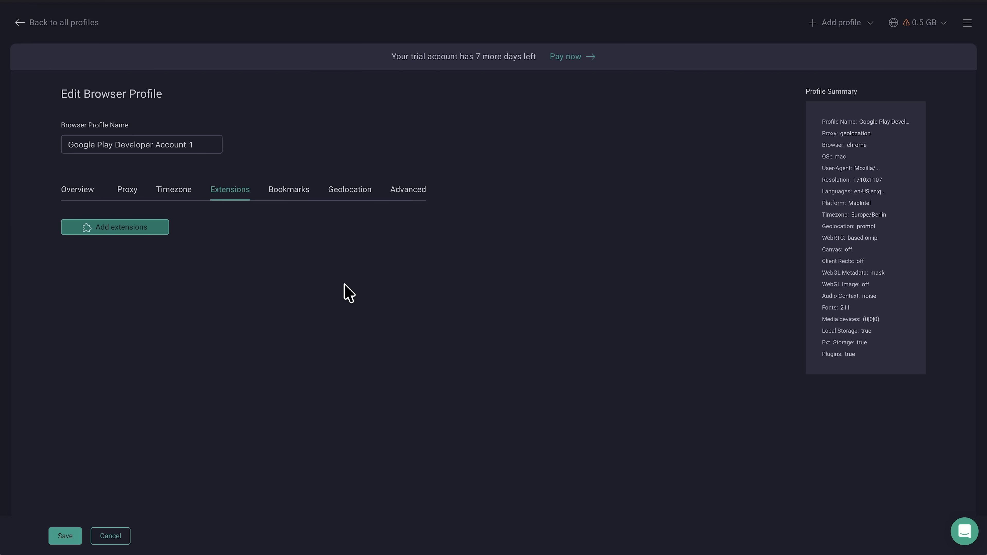
Step: Look through the profile's predefined bookmarks list
{"action": "left_click", "coordinate": [307, 191]}
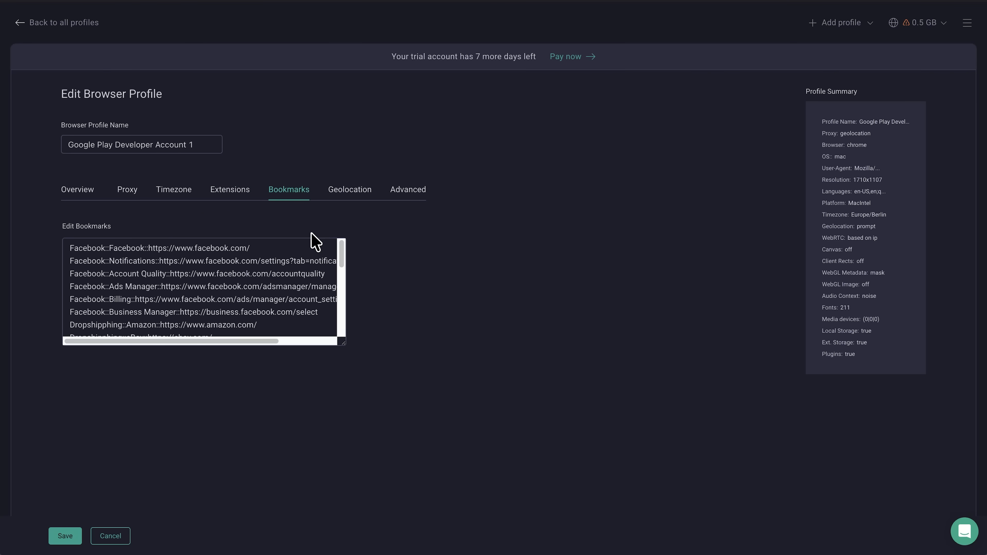
{"action": "scroll", "coordinate": [298, 300], "scroll_direction": "down", "scroll_amount": 3}
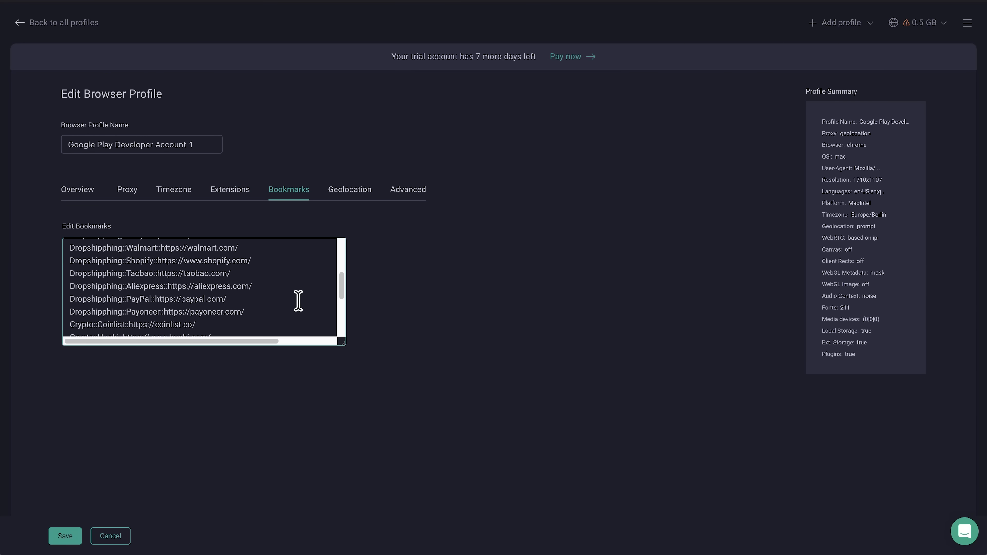
{"action": "scroll", "coordinate": [299, 301], "scroll_direction": "down", "scroll_amount": 5}
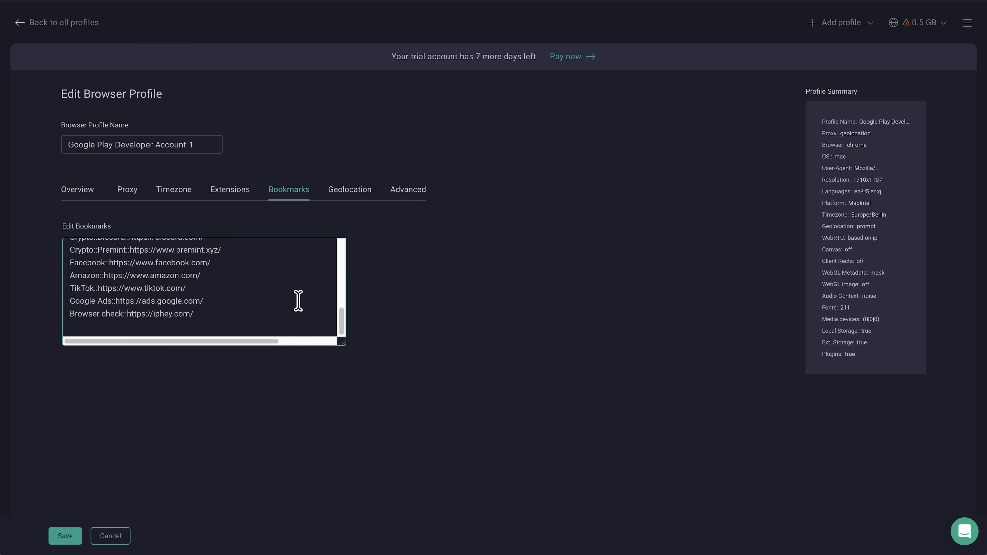
{"action": "scroll", "coordinate": [299, 301], "scroll_direction": "up", "scroll_amount": 3}
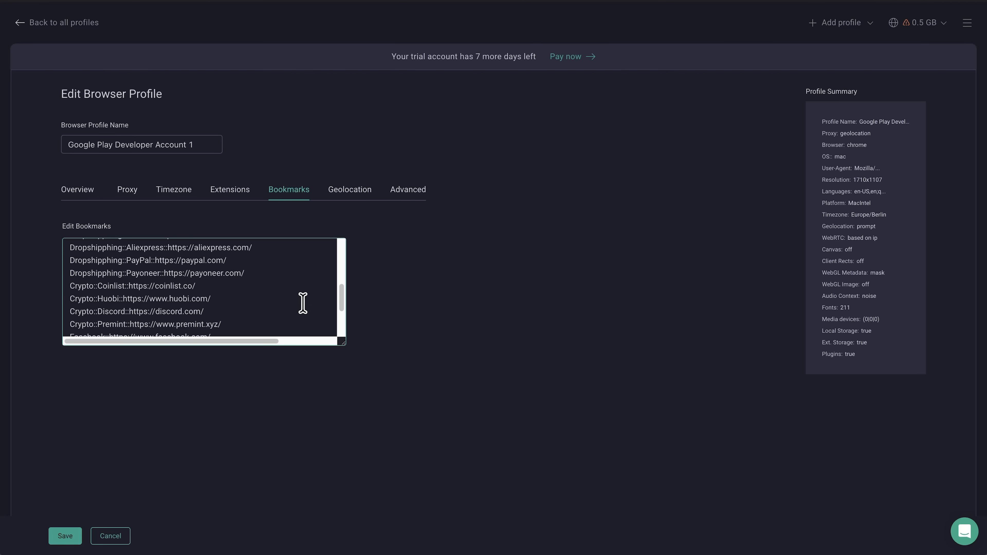
Step: Turn off filling geolocation from the external IP, try the Allow and Block modes, and set geolocation requests back to Prompt
{"action": "left_click", "coordinate": [347, 194]}
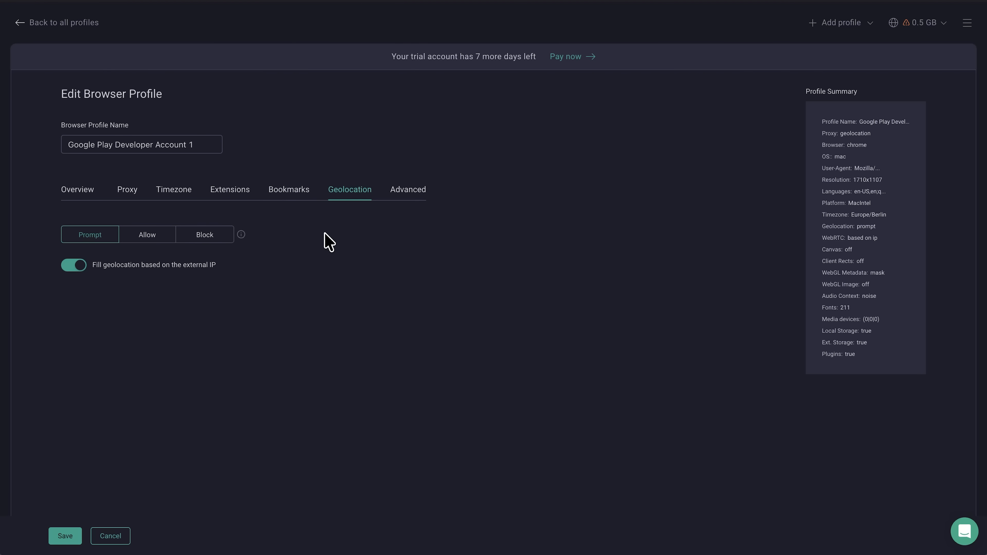
{"action": "left_click", "coordinate": [69, 273]}
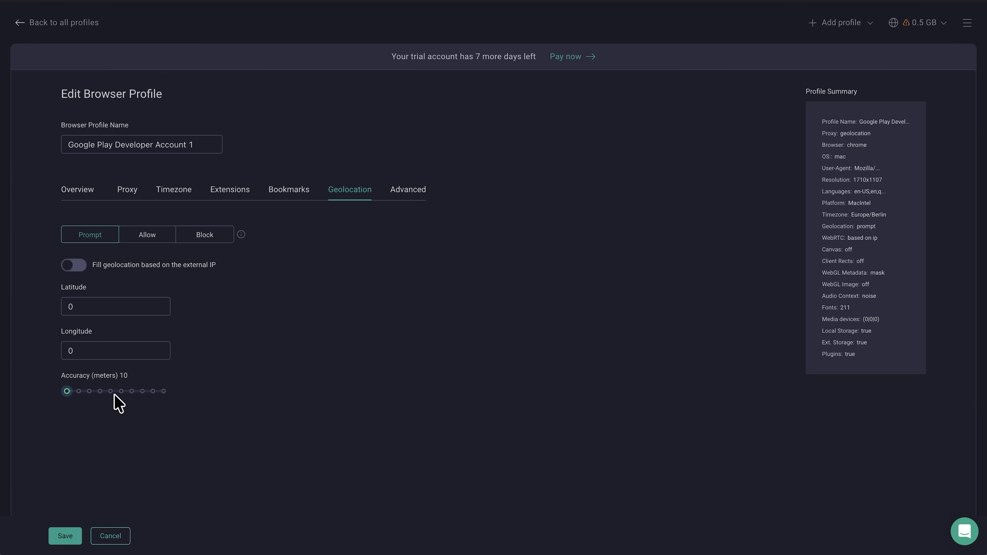
{"action": "left_click", "coordinate": [154, 235]}
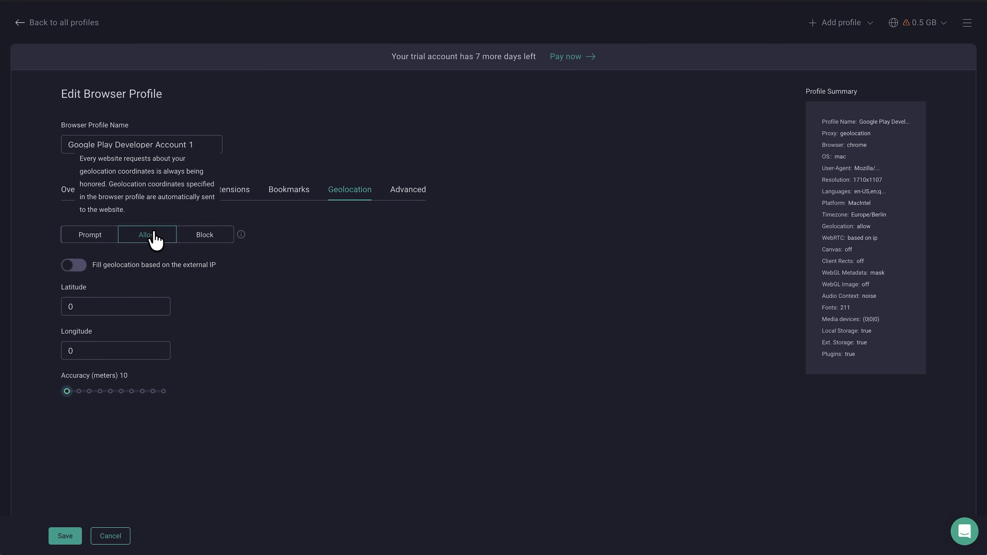
{"action": "left_click", "coordinate": [200, 242]}
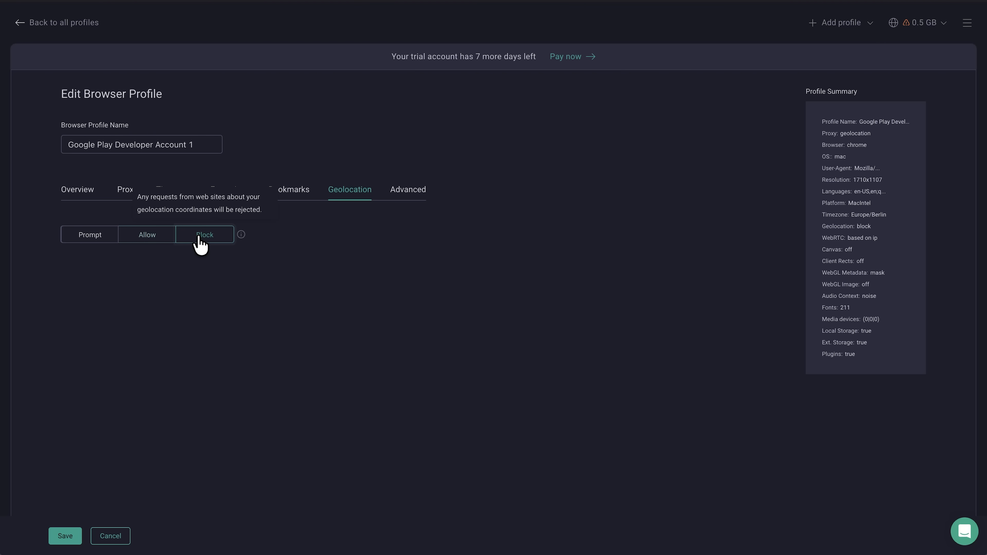
{"action": "left_click", "coordinate": [105, 244]}
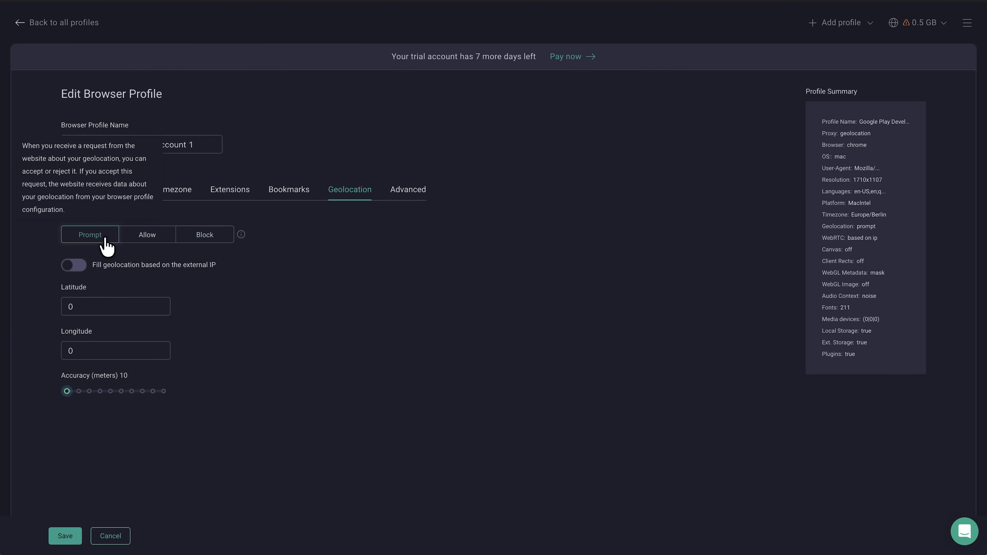
Step: In the profile's advanced navigator settings, turn off setting the languages based on IP, using en-US,en;q=0.9
{"action": "left_click", "coordinate": [402, 196]}
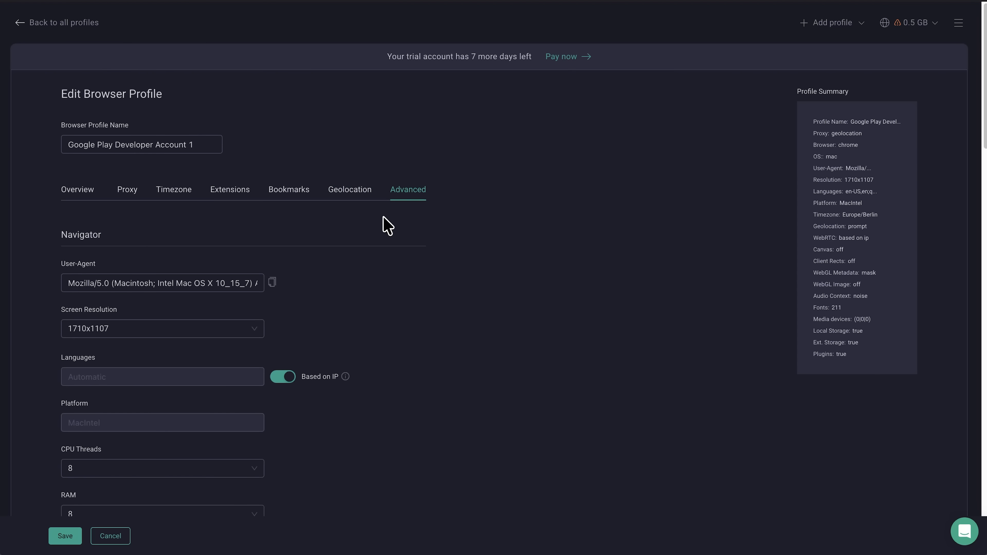
{"action": "scroll", "coordinate": [330, 269], "scroll_direction": "down", "scroll_amount": 4}
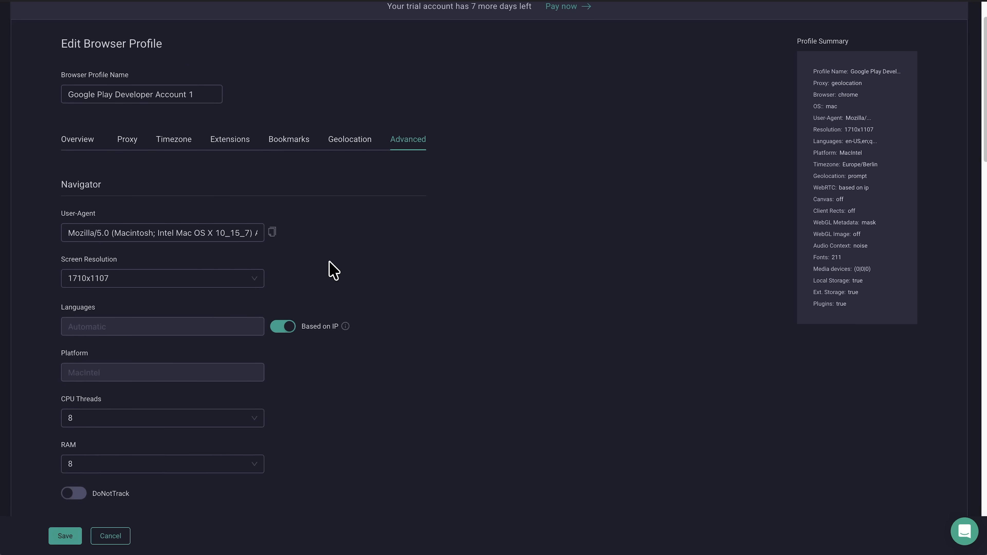
{"action": "scroll", "coordinate": [330, 269], "scroll_direction": "down", "scroll_amount": 4}
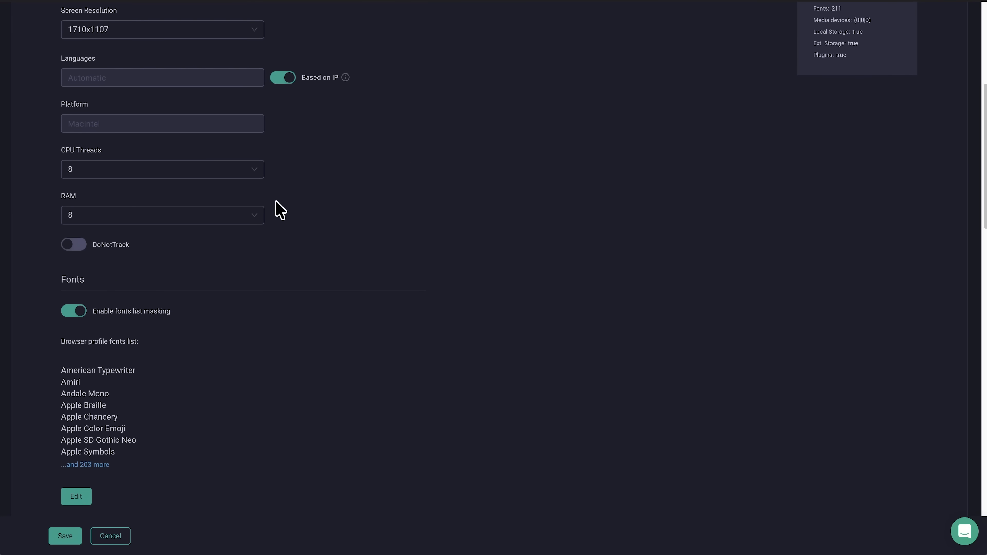
{"action": "left_click", "coordinate": [282, 80]}
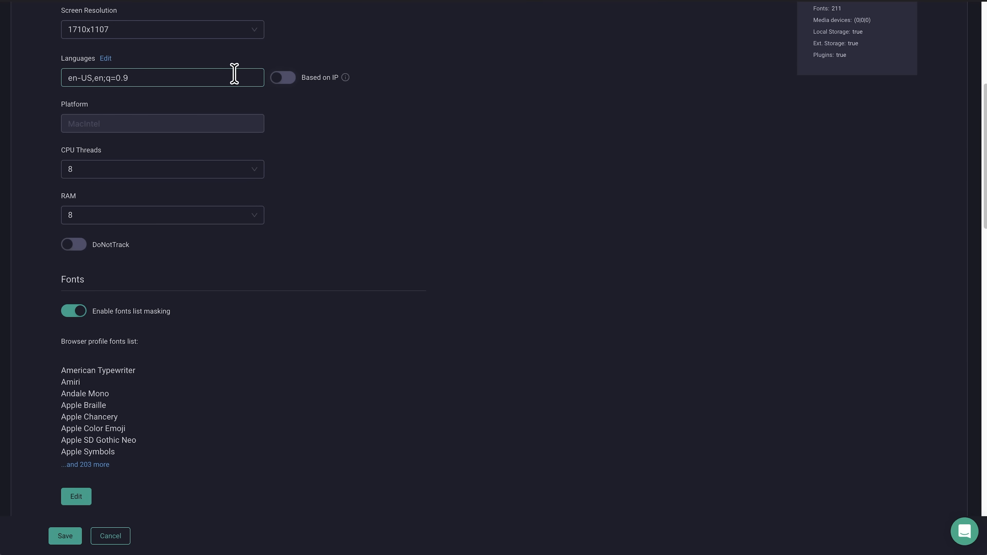
{"action": "left_click", "coordinate": [281, 137]}
Step: Review the profile's remaining advanced settings, from fonts and media devices to hardware, storage and WebRTC, and save the profile
{"action": "scroll", "coordinate": [281, 137], "scroll_direction": "down", "scroll_amount": 3}
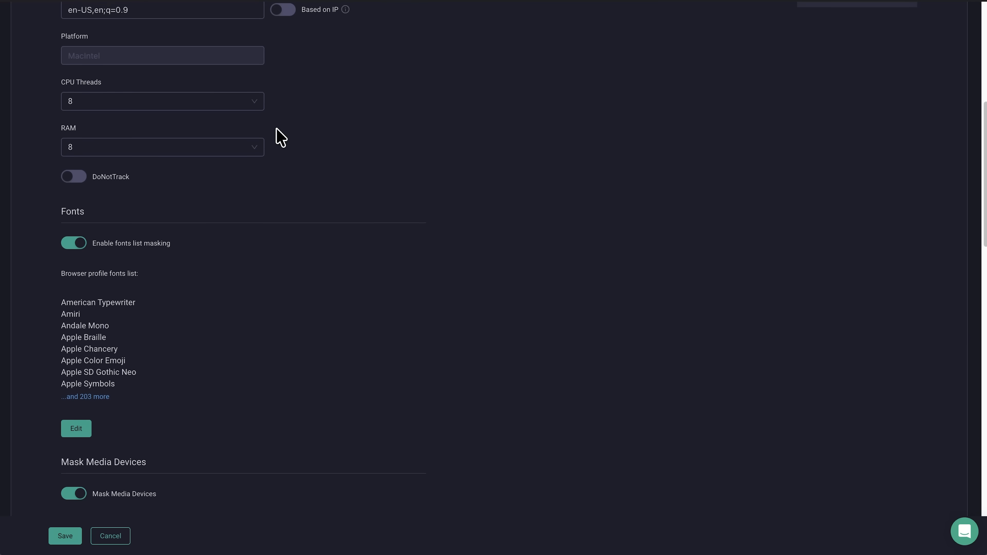
{"action": "scroll", "coordinate": [280, 137], "scroll_direction": "down", "scroll_amount": 4}
{"action": "scroll", "coordinate": [281, 137], "scroll_direction": "down", "scroll_amount": 3}
{"action": "scroll", "coordinate": [280, 137], "scroll_direction": "down", "scroll_amount": 3}
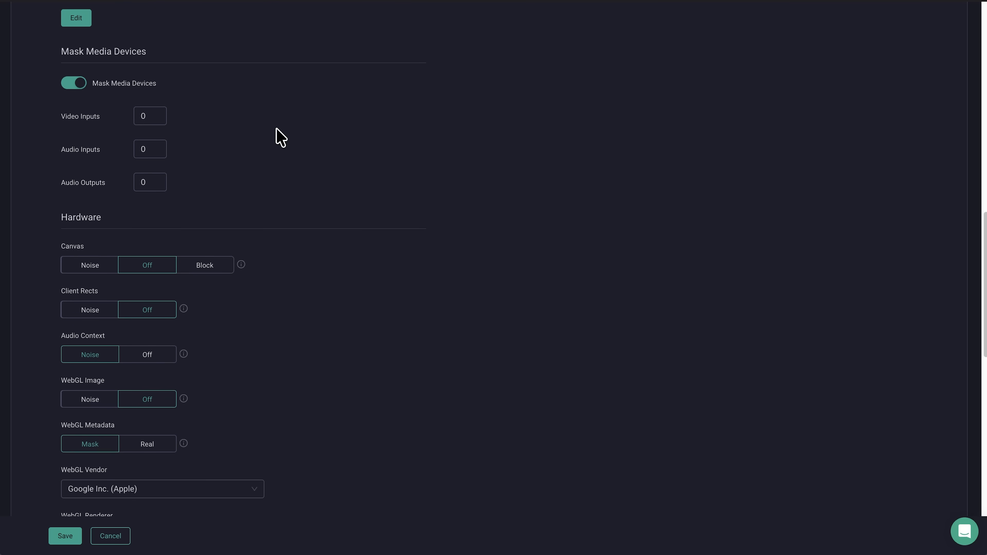
{"action": "scroll", "coordinate": [281, 137], "scroll_direction": "down", "scroll_amount": 6}
{"action": "scroll", "coordinate": [281, 137], "scroll_direction": "down", "scroll_amount": 5}
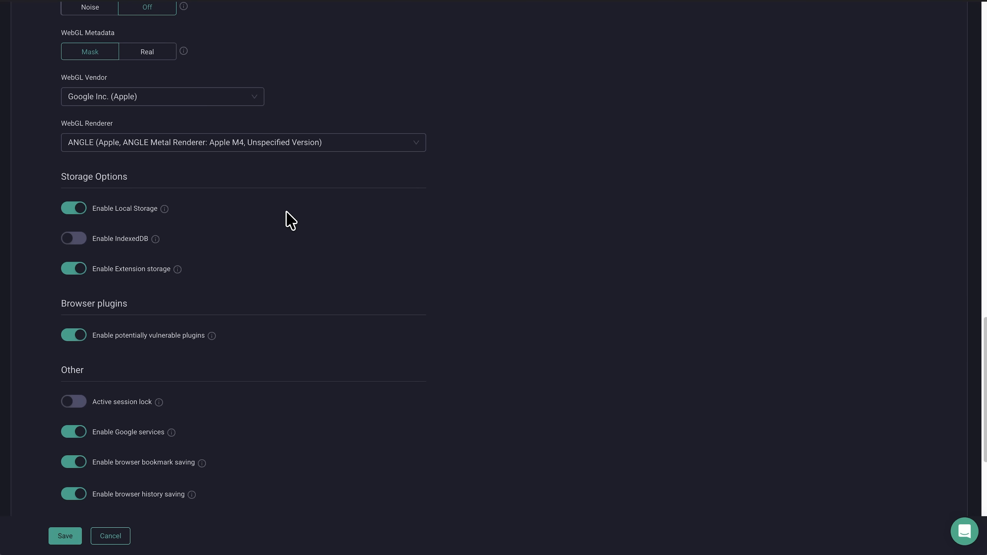
{"action": "scroll", "coordinate": [291, 221], "scroll_direction": "down", "scroll_amount": 10}
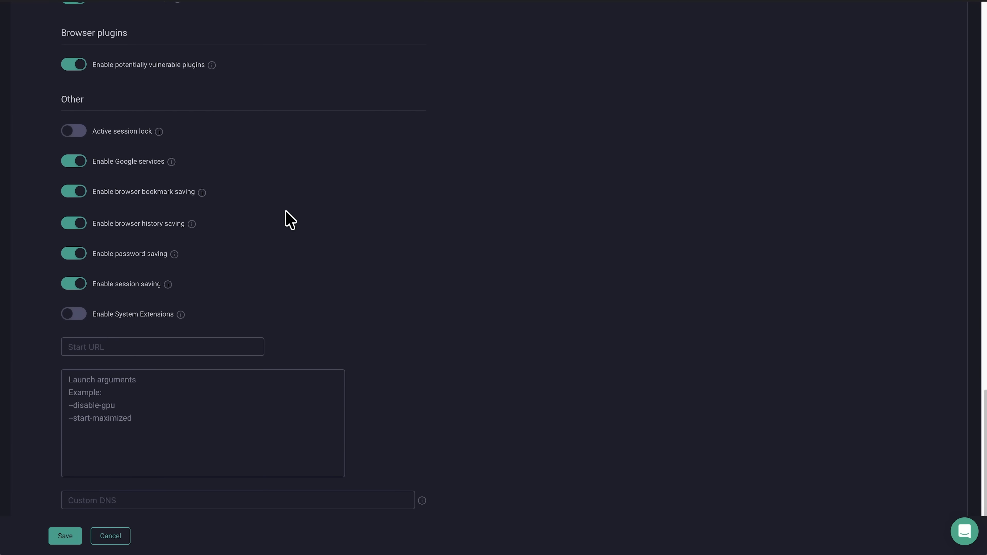
{"action": "scroll", "coordinate": [289, 220], "scroll_direction": "down", "scroll_amount": 1}
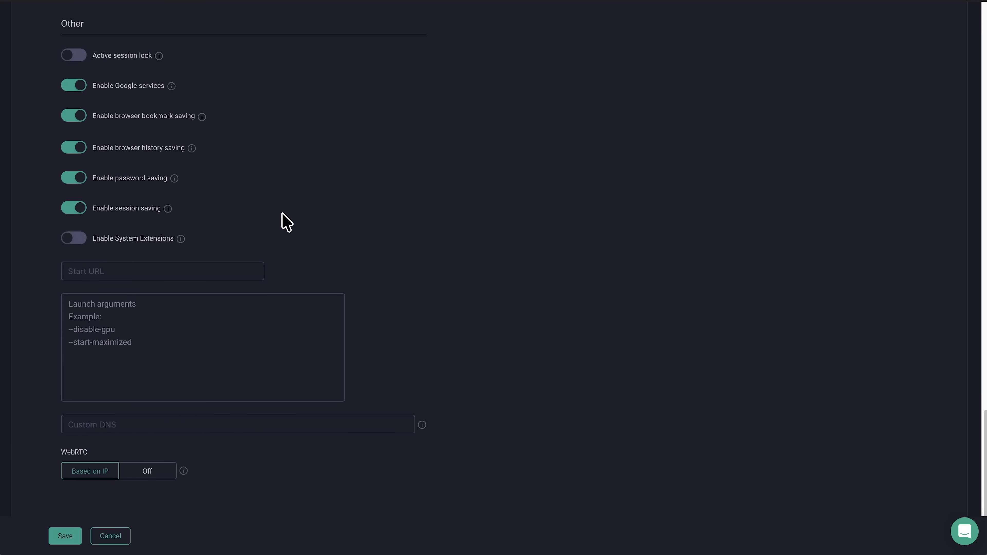
{"action": "left_click", "coordinate": [64, 536]}
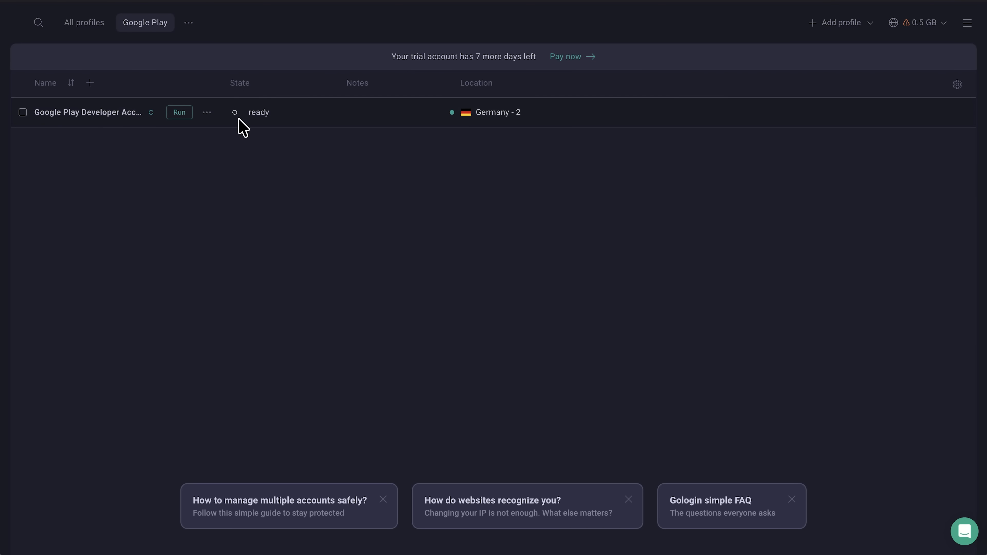
Step: Run the German developer account profile and search Google for "google play" in its browser window
{"action": "left_click", "coordinate": [179, 113]}
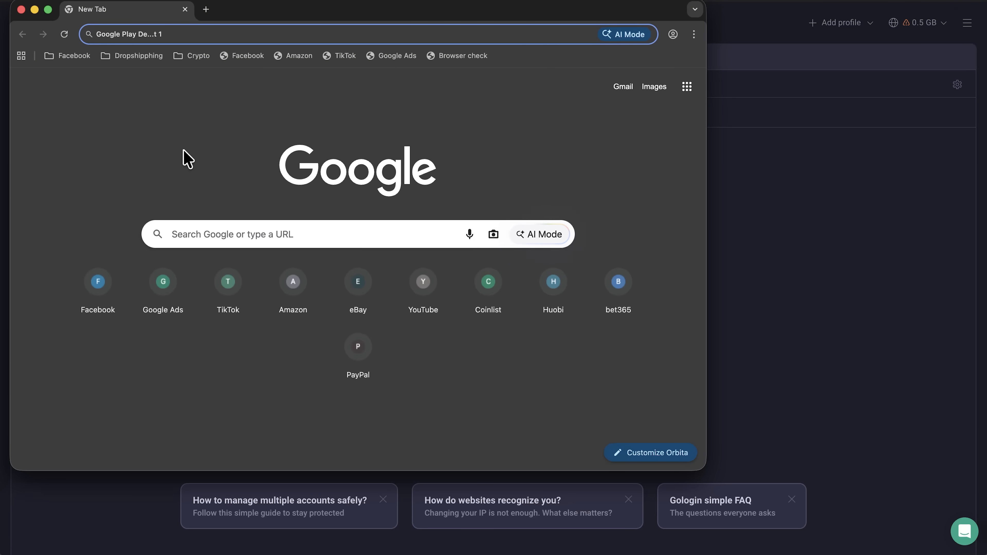
{"action": "left_click", "coordinate": [282, 235]}
{"action": "type", "text": "google play"}
{"action": "key", "text": "Return"}
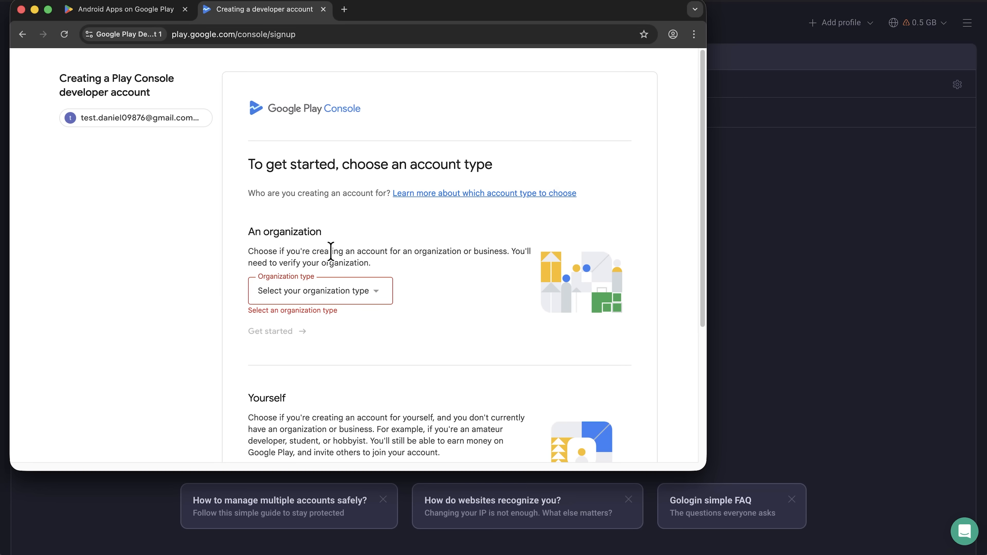
Step: Choose "A company or business" as the organization type and start the organization developer account sign-up
{"action": "scroll", "coordinate": [331, 252], "scroll_direction": "down", "scroll_amount": 3}
{"action": "left_click", "coordinate": [369, 185]}
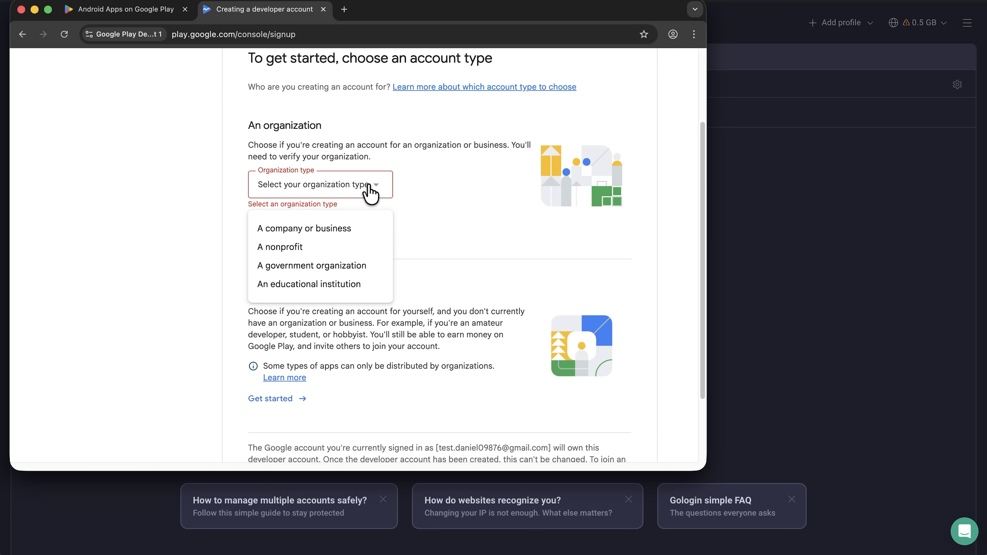
{"action": "left_click", "coordinate": [381, 229]}
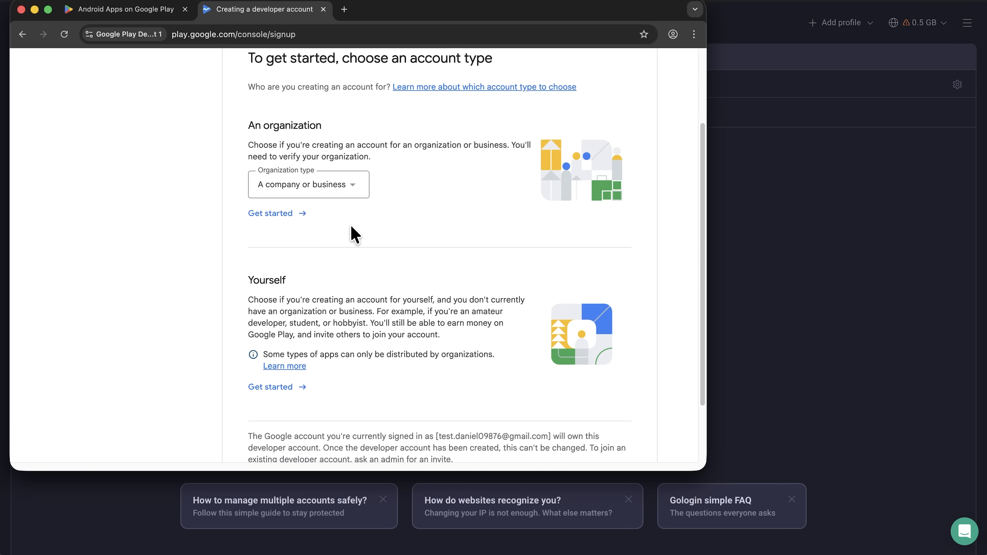
{"action": "left_click", "coordinate": [309, 224]}
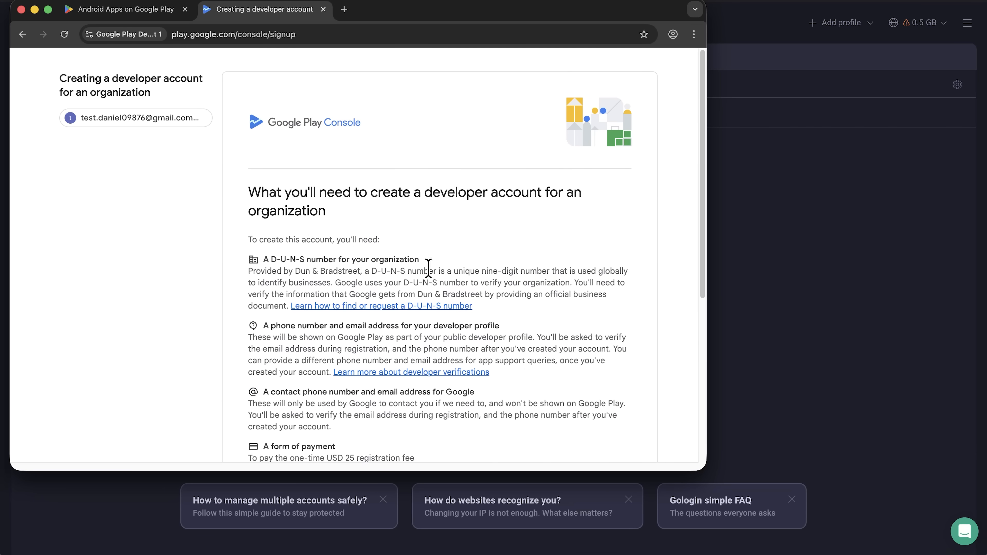
Step: Read through the requirements for creating a Play Console developer account for an organization
{"action": "scroll", "coordinate": [570, 286], "scroll_direction": "down", "scroll_amount": 1}
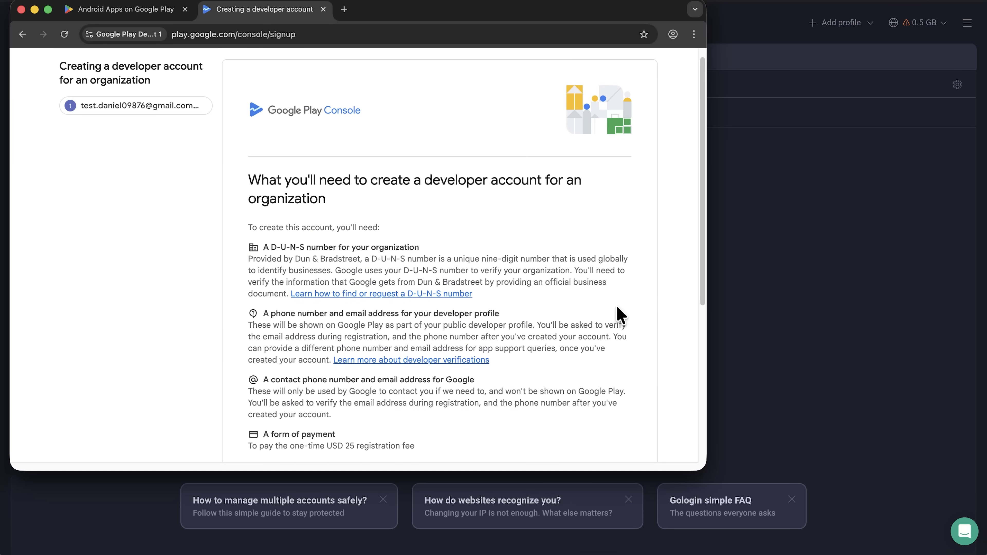
{"action": "scroll", "coordinate": [643, 300], "scroll_direction": "down", "scroll_amount": 3}
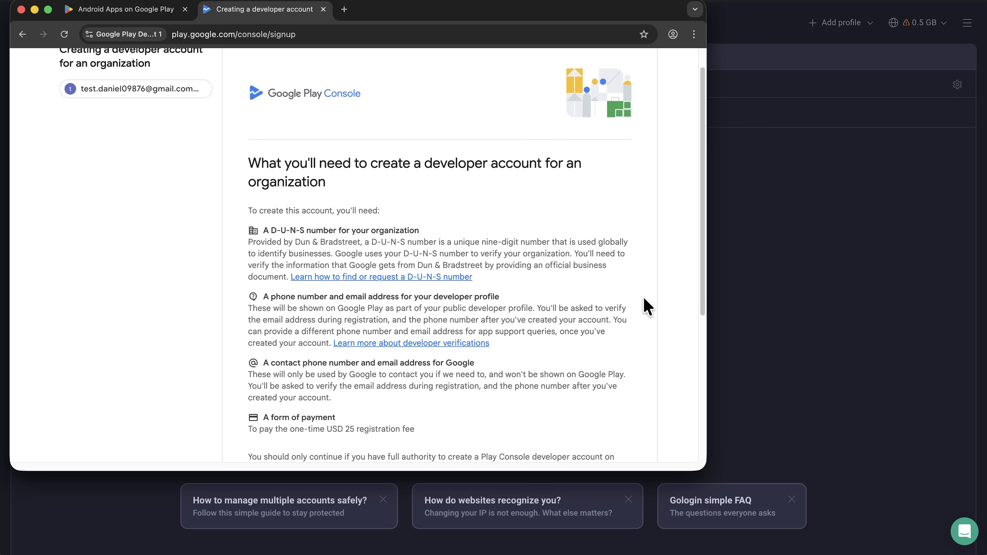
{"action": "scroll", "coordinate": [647, 307], "scroll_direction": "down", "scroll_amount": 1}
{"action": "scroll", "coordinate": [646, 308], "scroll_direction": "down", "scroll_amount": 10}
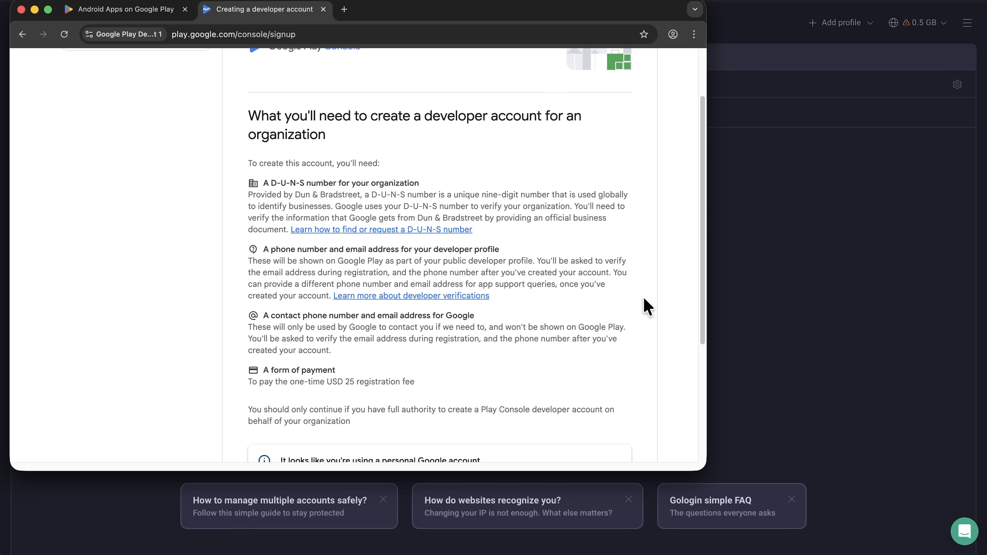
{"action": "left_click", "coordinate": [605, 409]}
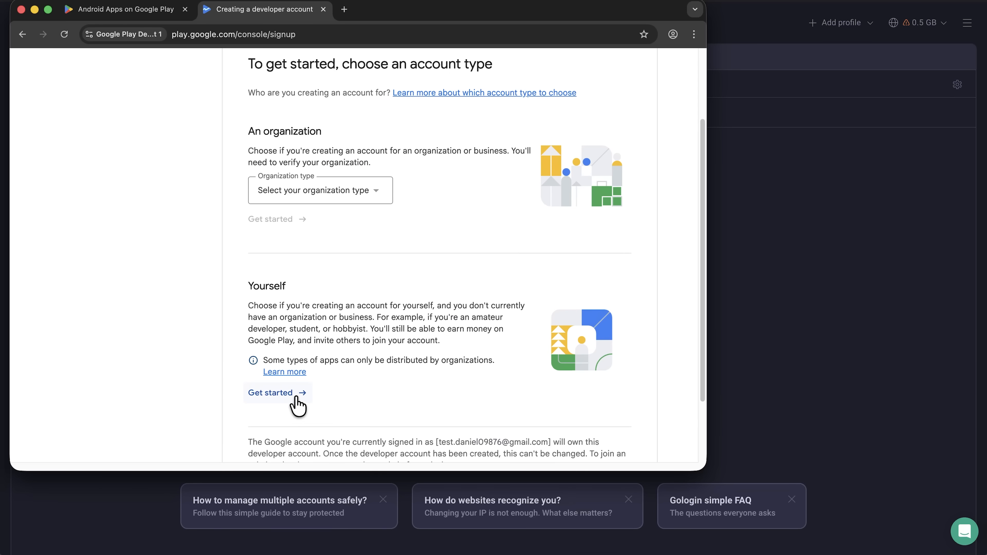
Step: Start the developer account sign-up for yourself and read what that account type requires
{"action": "left_click", "coordinate": [282, 393]}
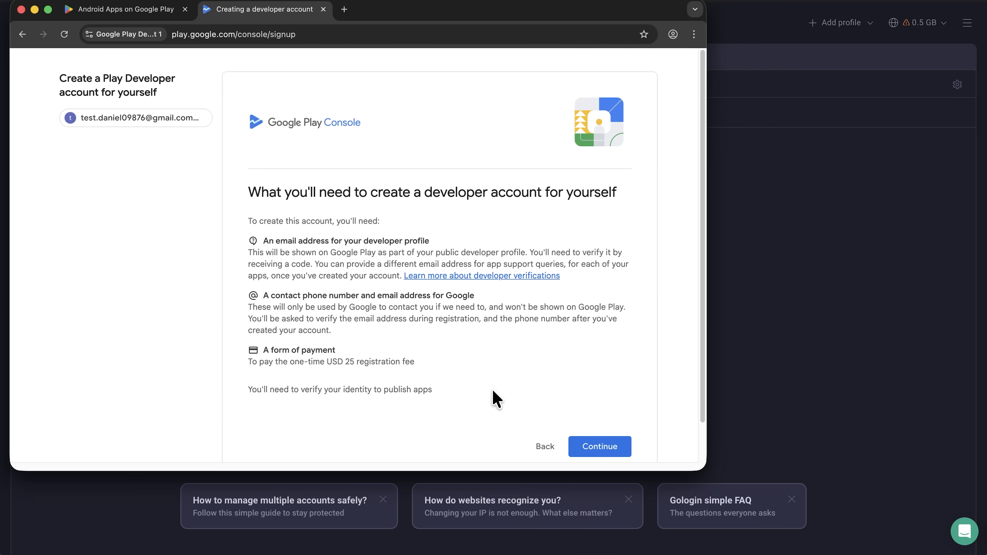
{"action": "scroll", "coordinate": [609, 368], "scroll_direction": "down", "scroll_amount": 1}
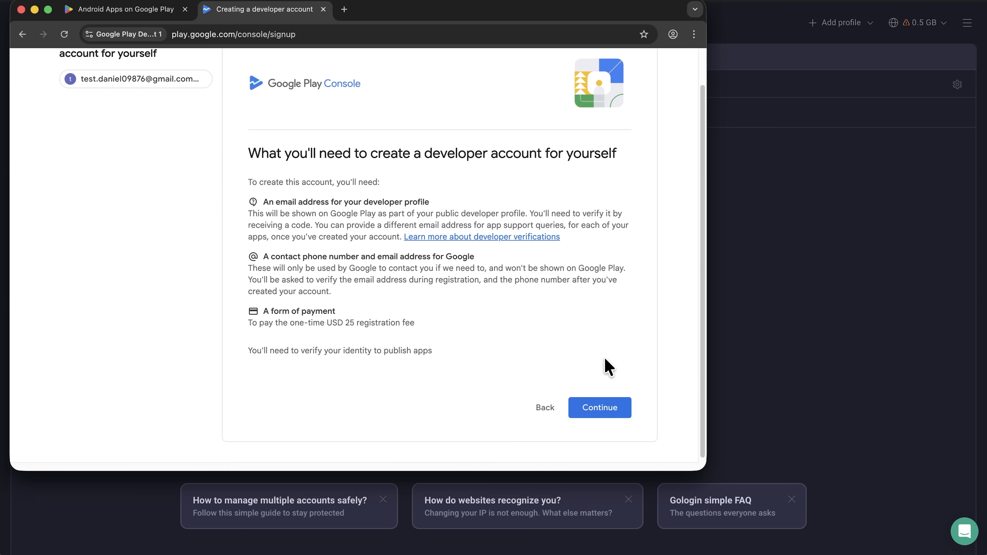
{"action": "scroll", "coordinate": [604, 358], "scroll_direction": "down", "scroll_amount": 1}
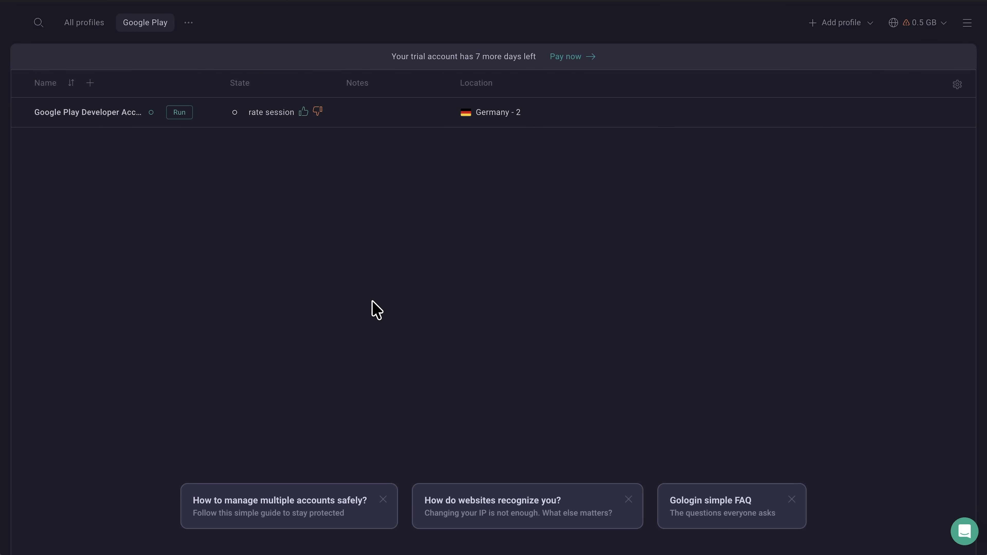
Step: In the Google Play Developer Account 1 profile, turn off the IP-based timezone and set it to Europe/Berlin (+01:00)
{"action": "left_click", "coordinate": [867, 28]}
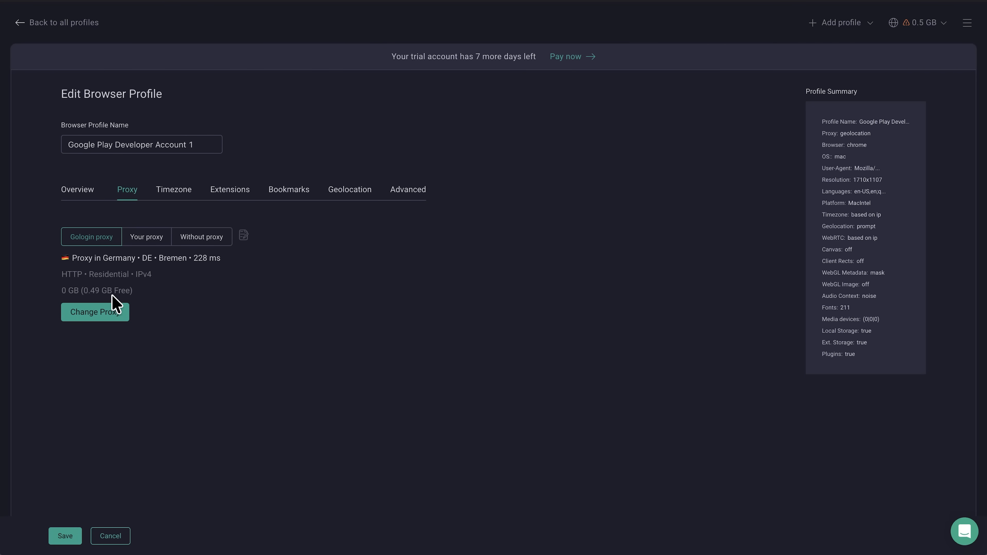
{"action": "left_click", "coordinate": [175, 197]}
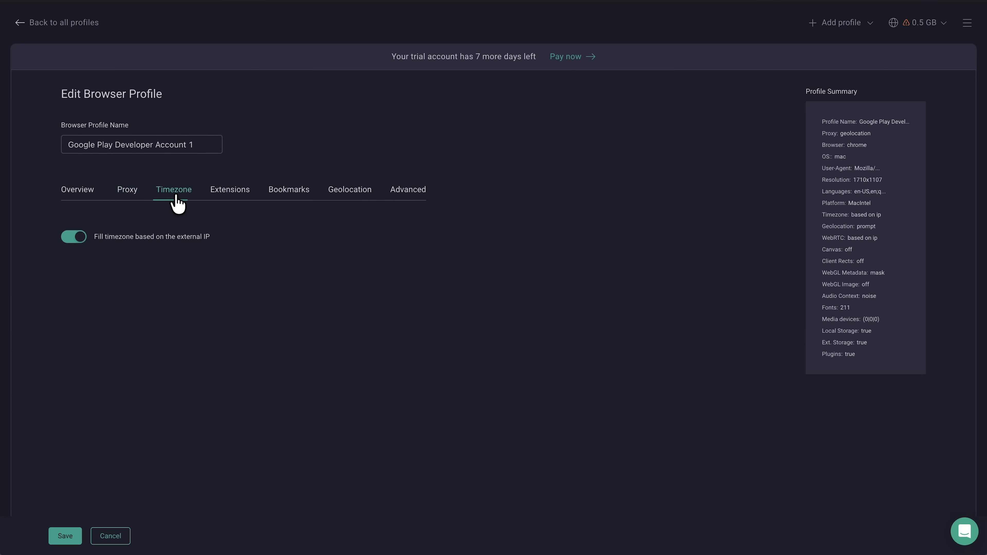
{"action": "left_click", "coordinate": [76, 238]}
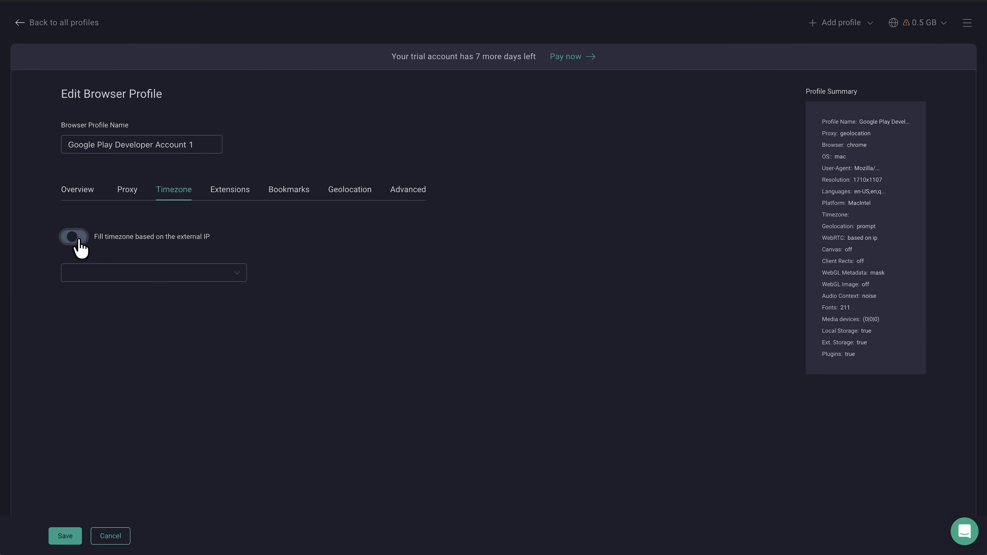
{"action": "left_click", "coordinate": [121, 272]}
{"action": "type", "text": "Ber"}
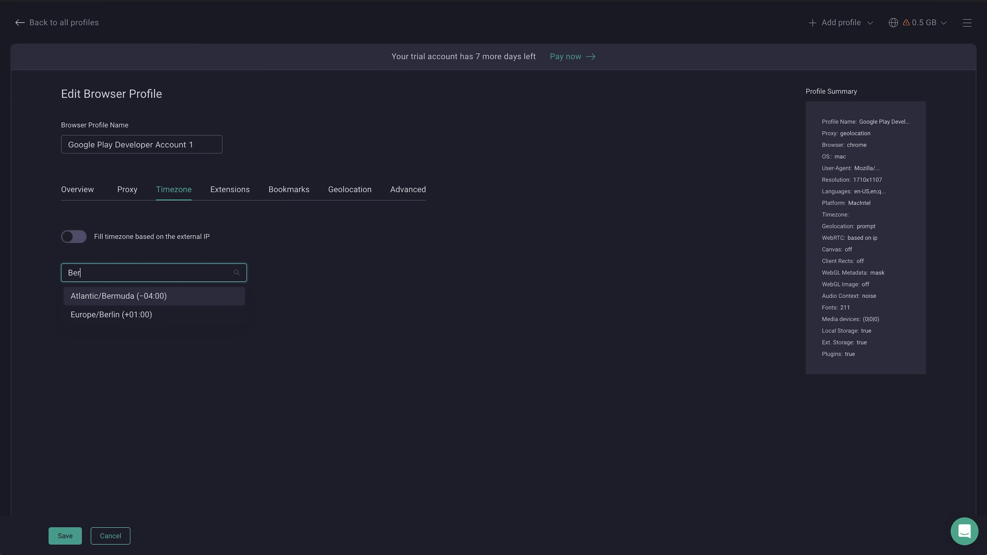
{"action": "left_click", "coordinate": [142, 323]}
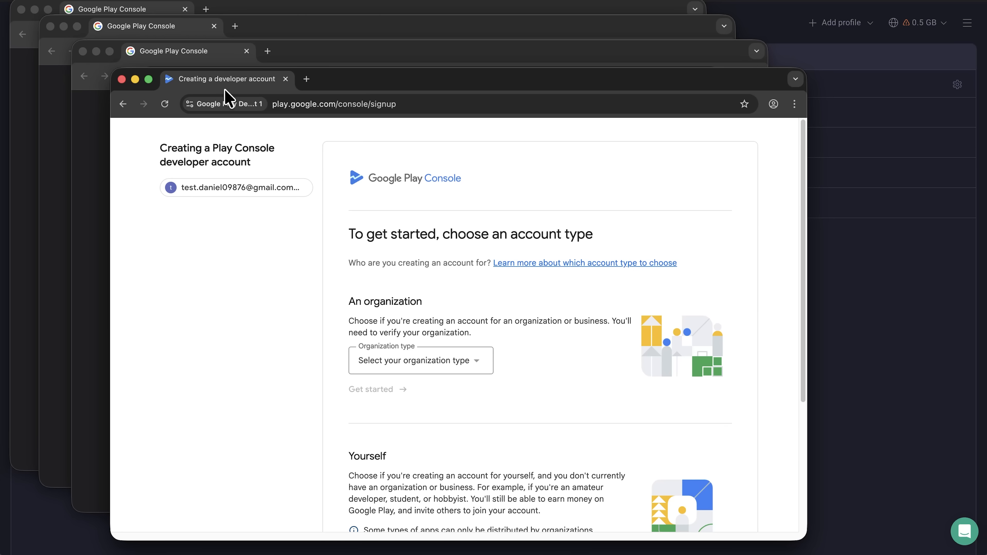
Step: Look over the account type options on the Play Console sign-up page and the list of running profiles
{"action": "scroll", "coordinate": [388, 401], "scroll_direction": "down", "scroll_amount": 5}
{"action": "scroll", "coordinate": [389, 397], "scroll_direction": "up", "scroll_amount": 5}
{"action": "left_click", "coordinate": [6, 52]}
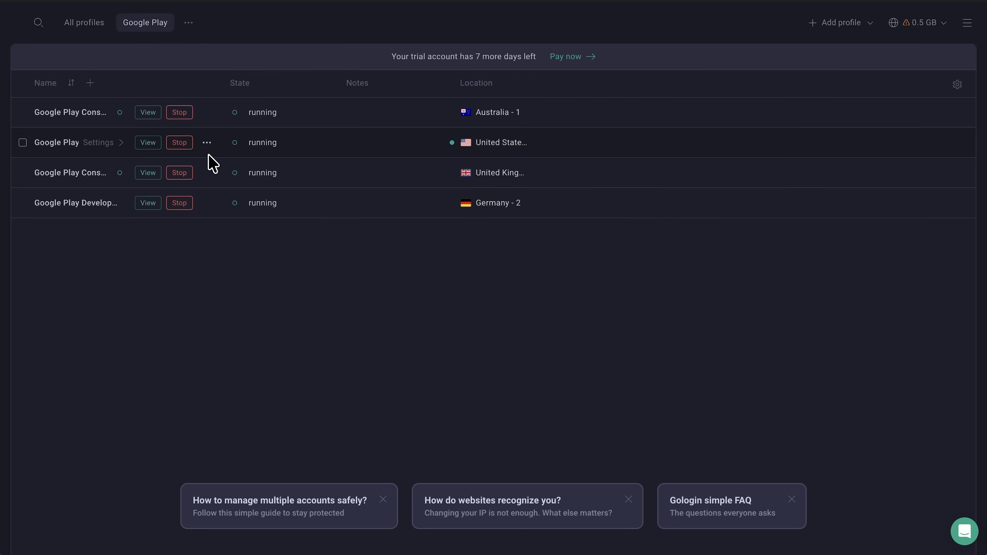
{"action": "left_click", "coordinate": [207, 143]}
{"action": "left_click", "coordinate": [428, 225]}
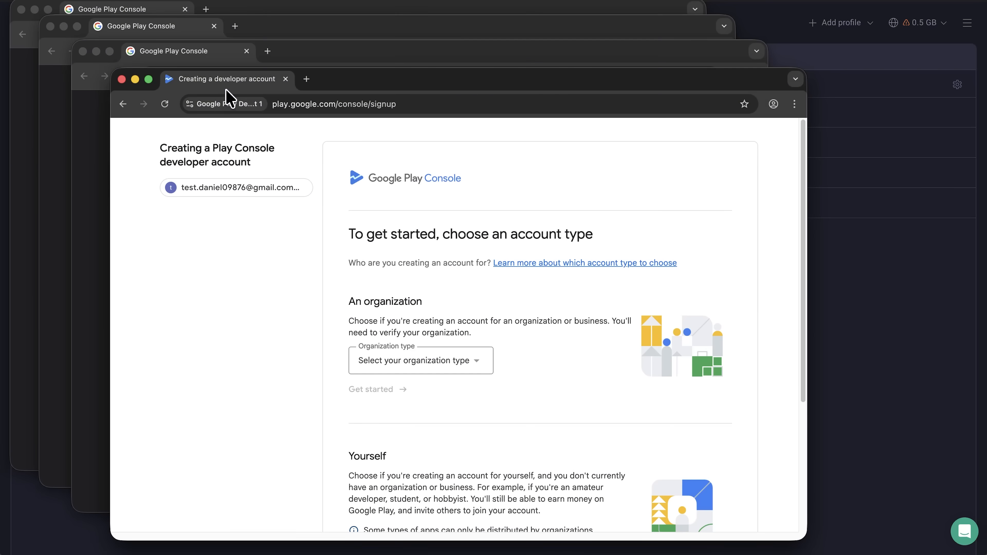
{"action": "scroll", "coordinate": [385, 395], "scroll_direction": "down", "scroll_amount": 5}
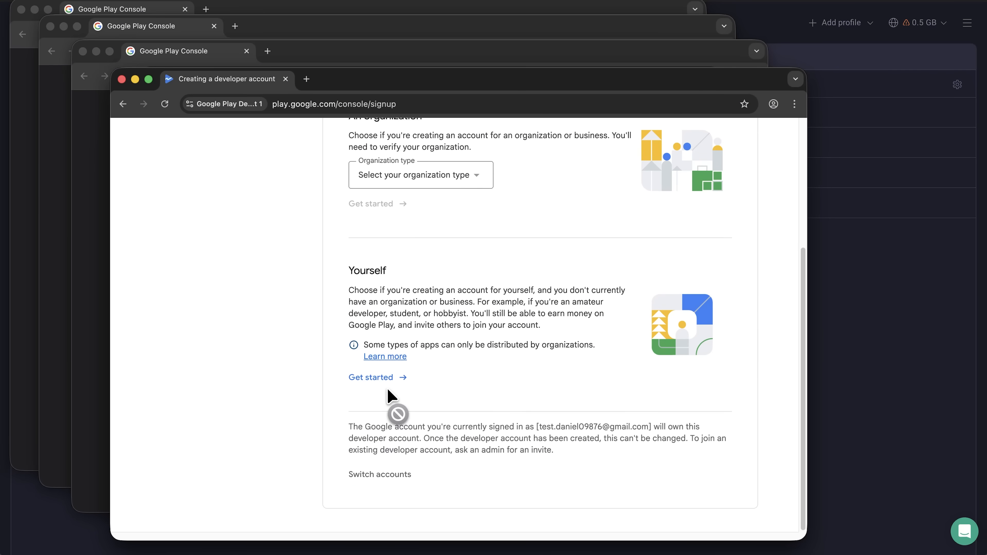
{"action": "scroll", "coordinate": [387, 396], "scroll_direction": "up", "scroll_amount": 5}
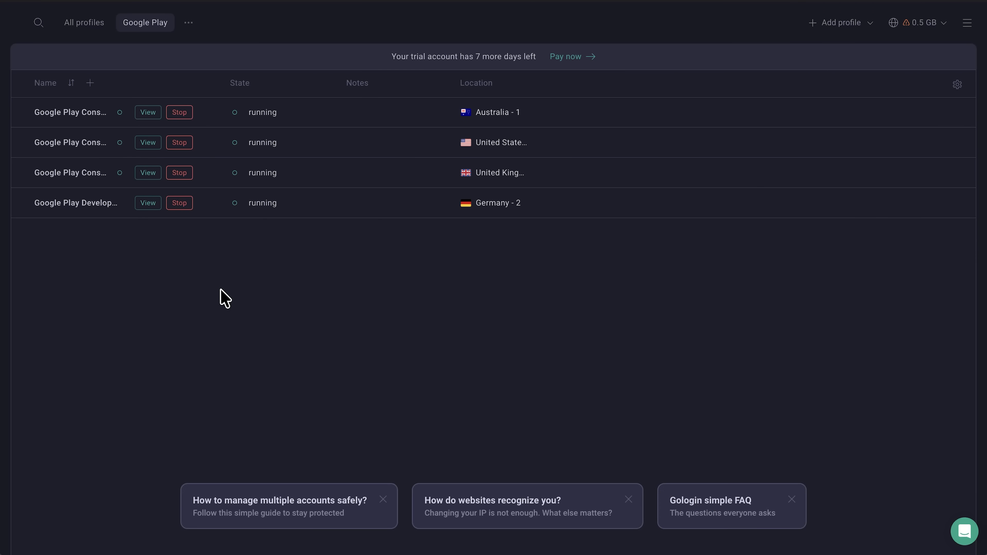
Step: Look at the actions available for the running German profile
{"action": "left_click", "coordinate": [208, 147]}
{"action": "left_click", "coordinate": [207, 203]}
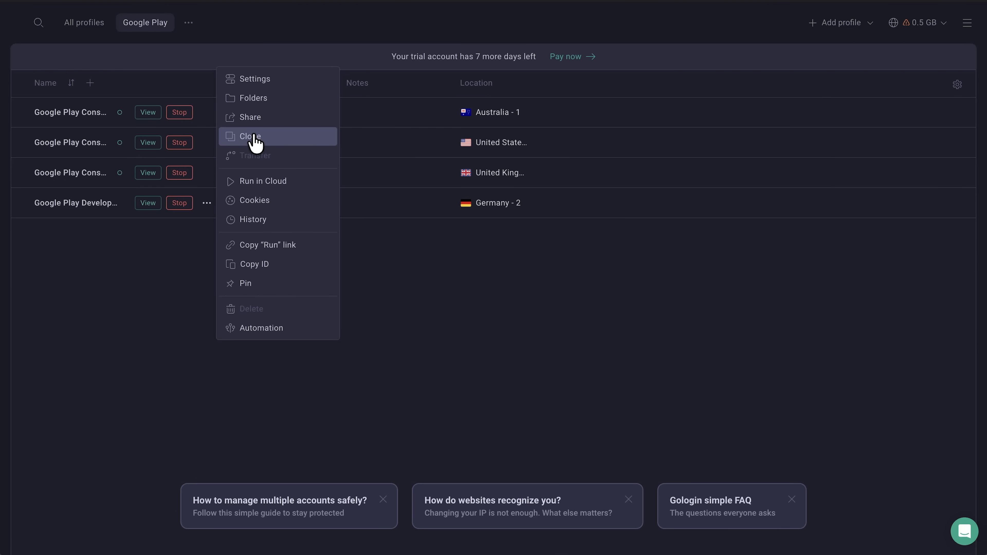
Step: Switch the profile to a residential Gologin proxy, set its country to Germany, and check the proxy
{"action": "left_click", "coordinate": [197, 247]}
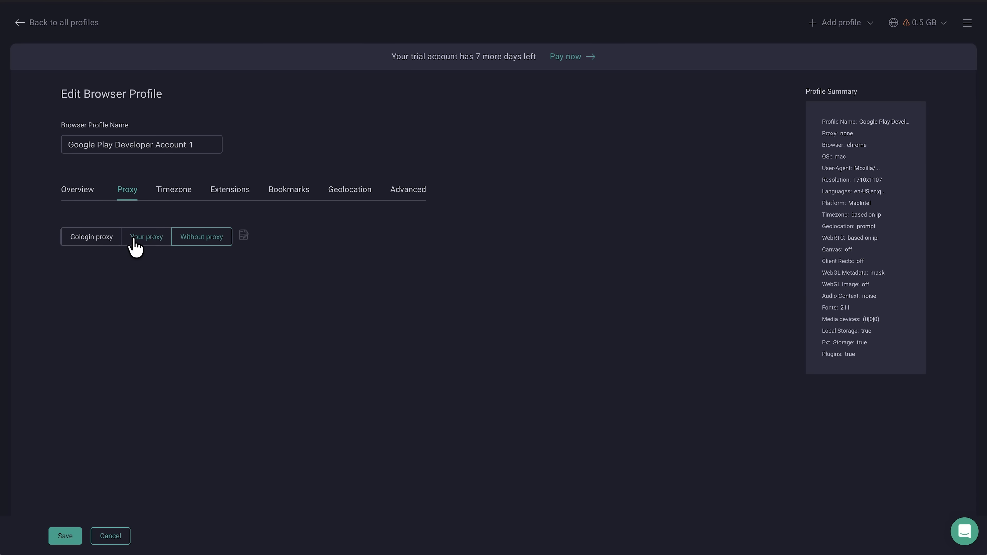
{"action": "left_click", "coordinate": [104, 242]}
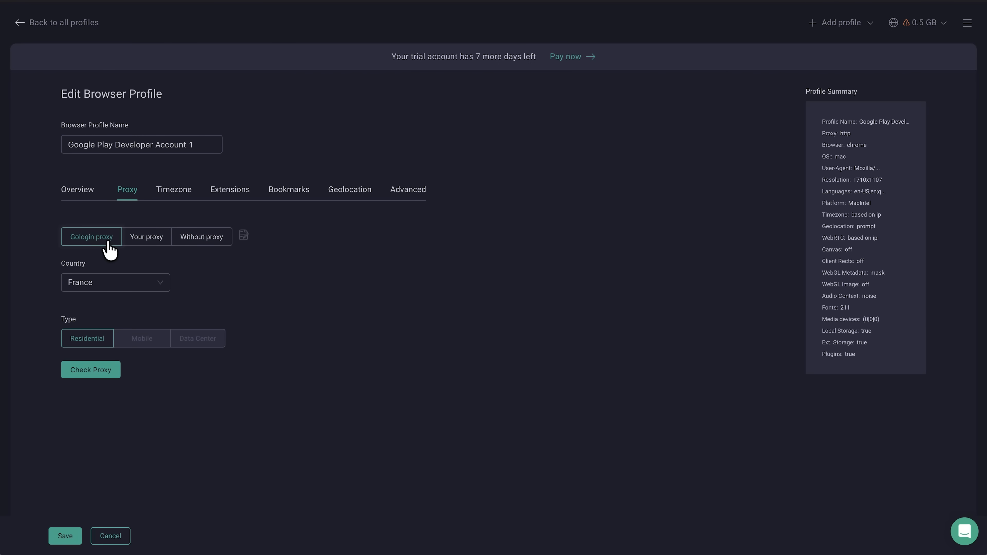
{"action": "left_click", "coordinate": [119, 283]}
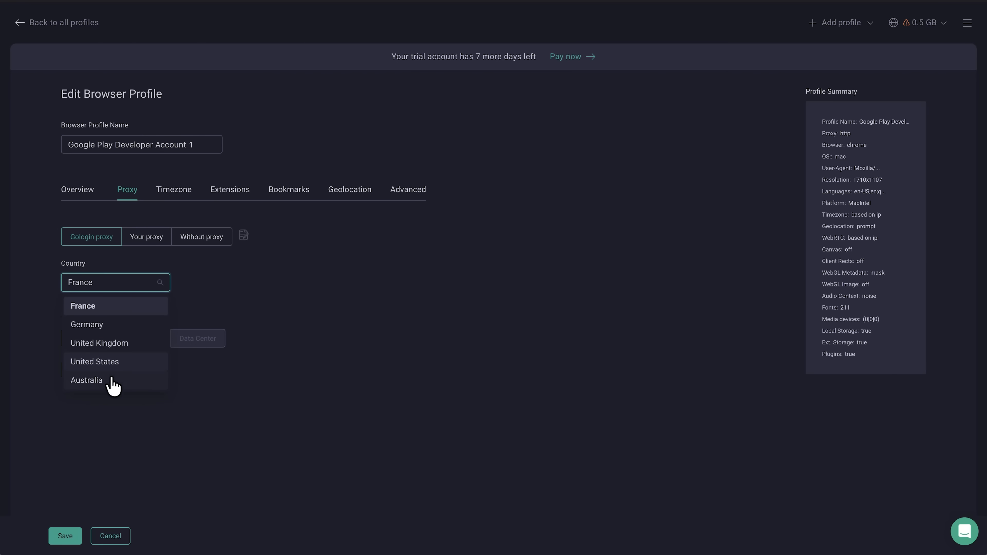
{"action": "left_click", "coordinate": [132, 327]}
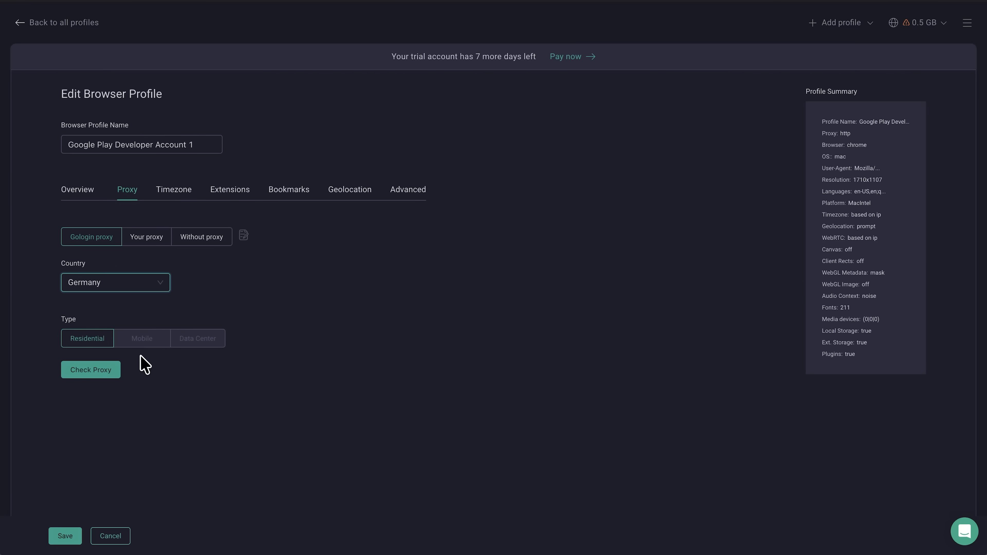
{"action": "left_click", "coordinate": [117, 371]}
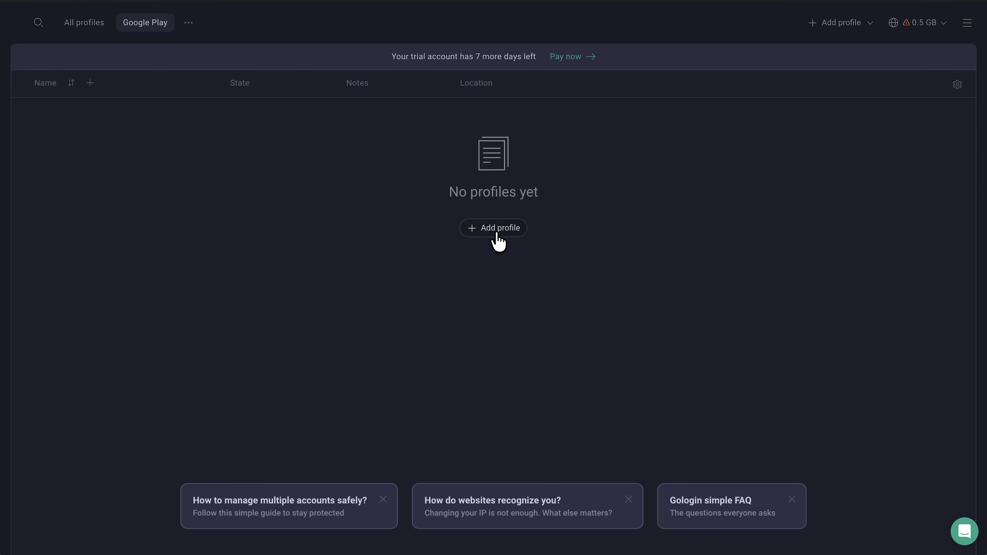
Step: Add a new profile to the empty Google Play folder
{"action": "left_click", "coordinate": [497, 234]}
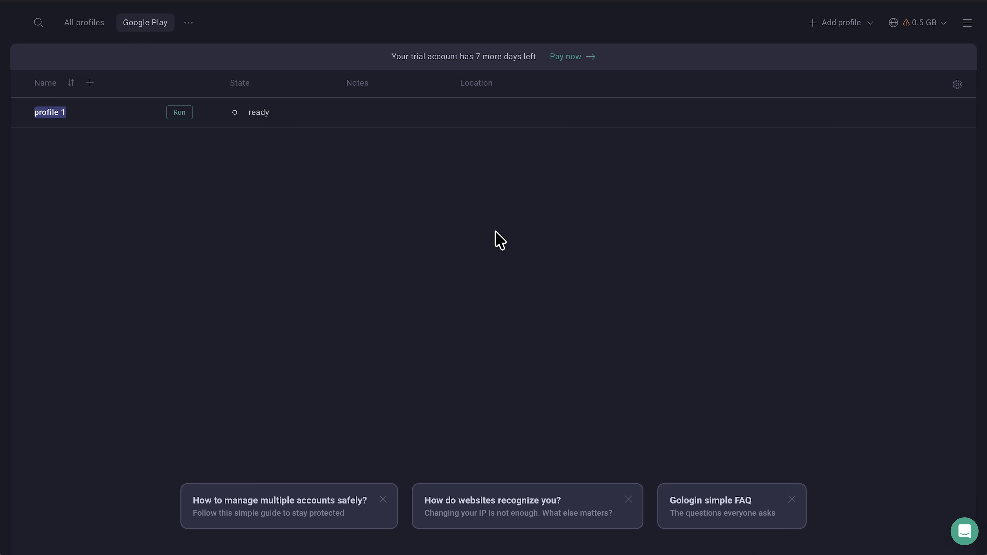